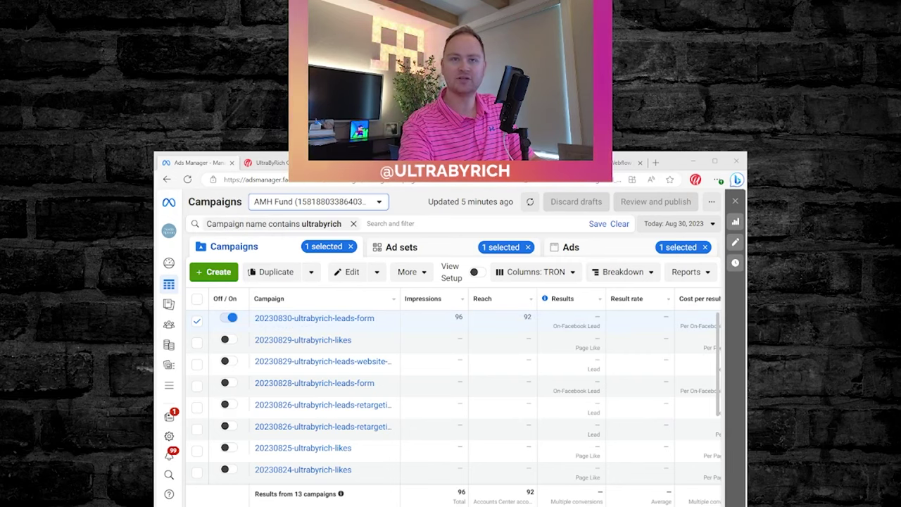
Start a new campaign with Leads as the objective
left_click(213, 272)
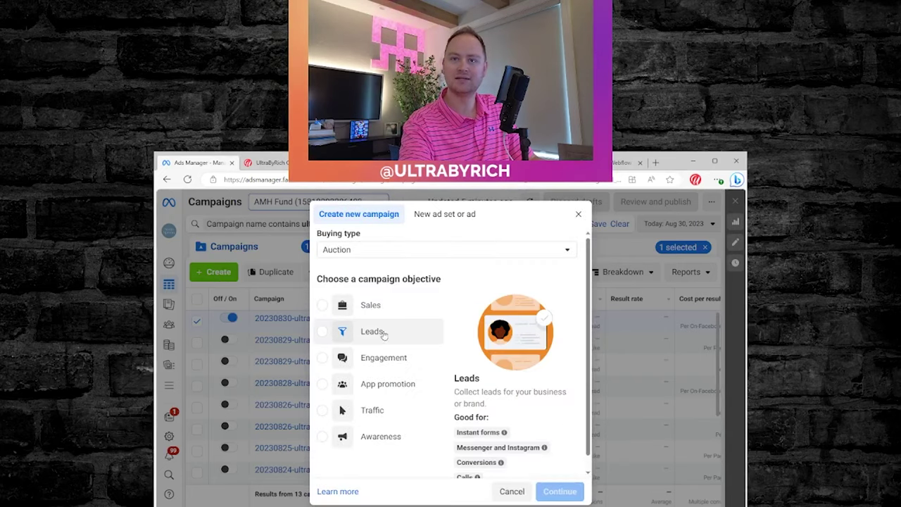
left_click(373, 331)
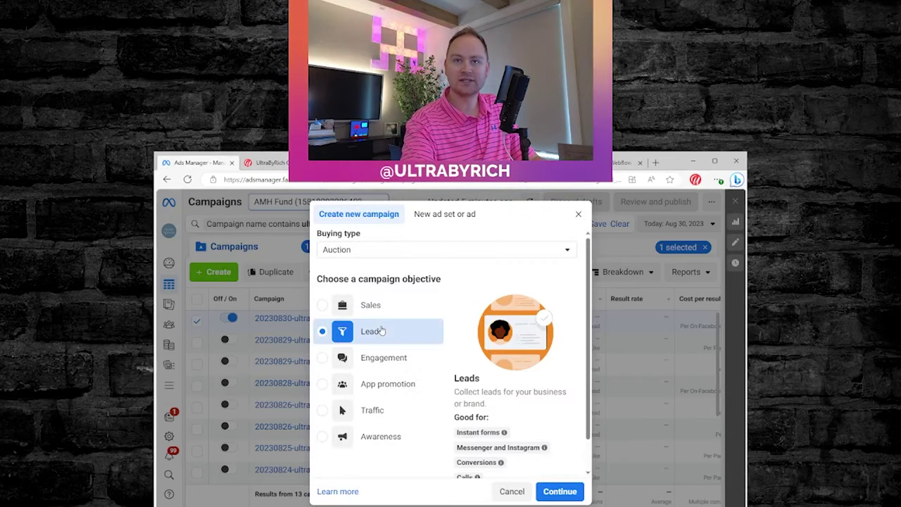
scroll(533, 392, "down", 1)
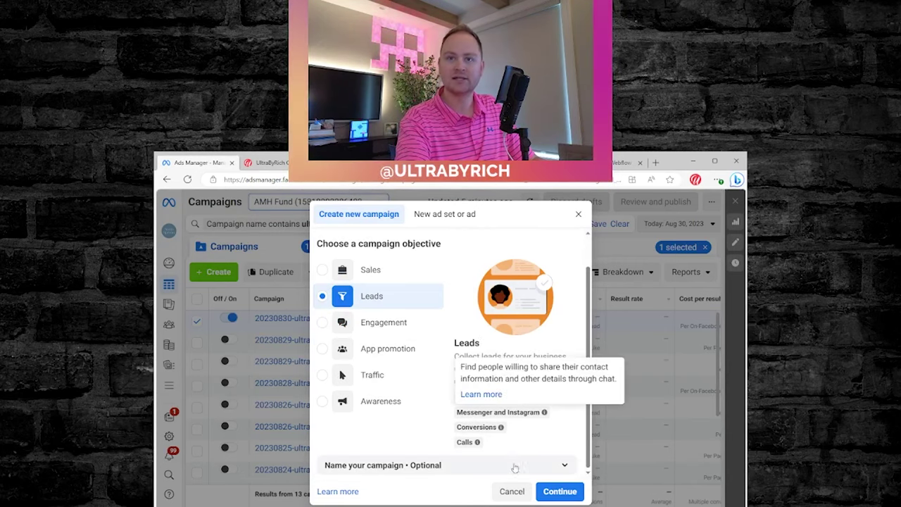
Name the campaign 20230831-ultrabyrich-leads-form and copy the name
left_click(425, 464)
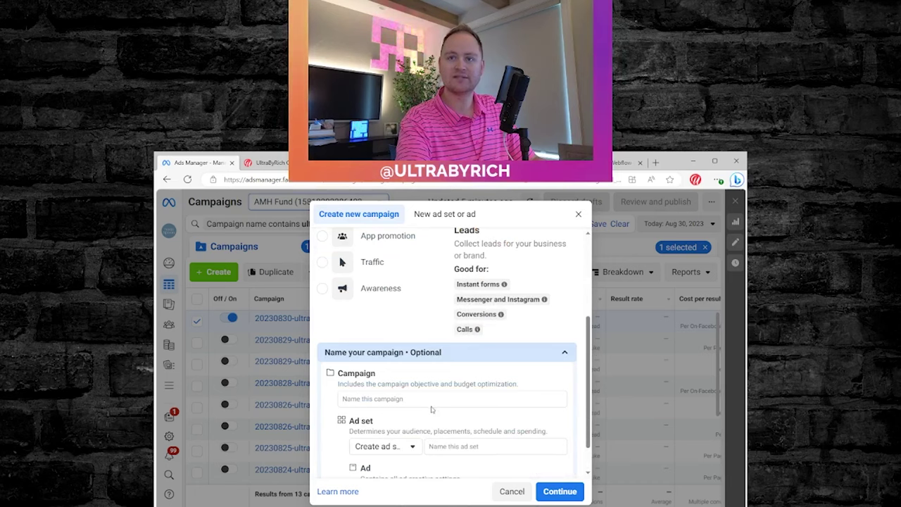
left_click(428, 400)
type("2023")
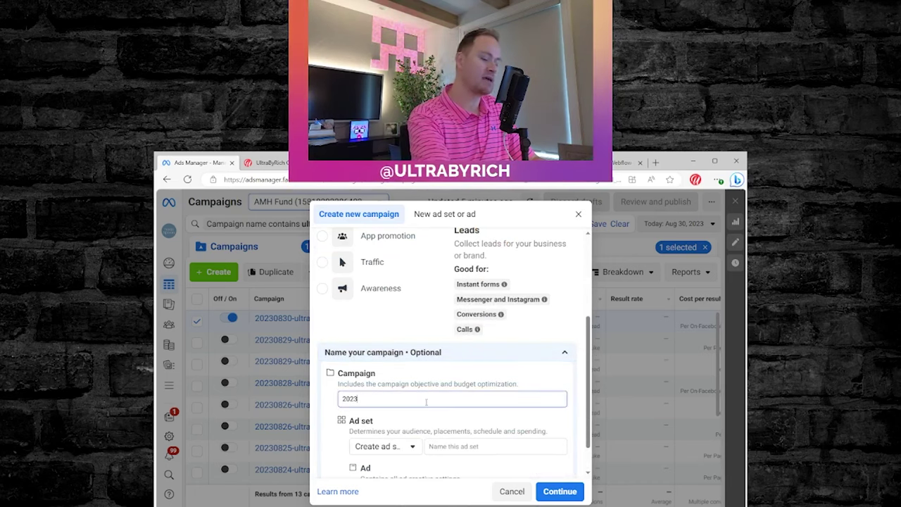
type("0831")
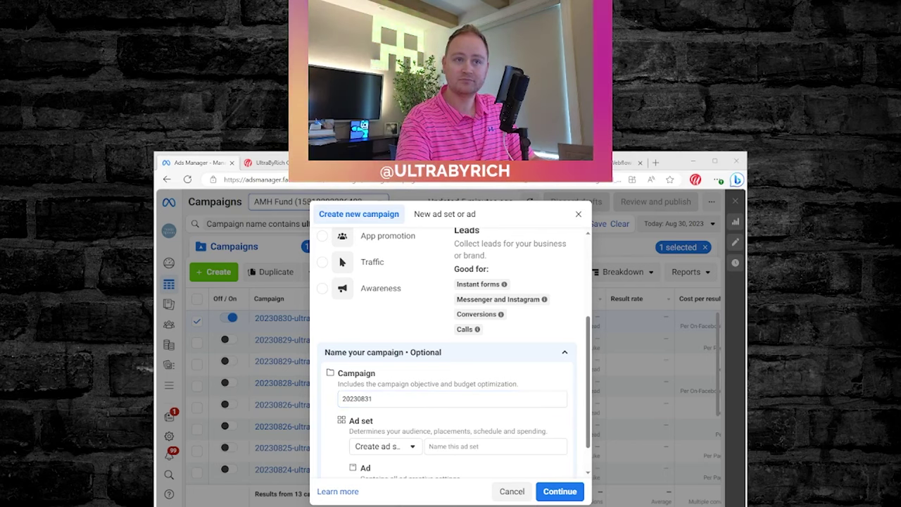
left_click(385, 399)
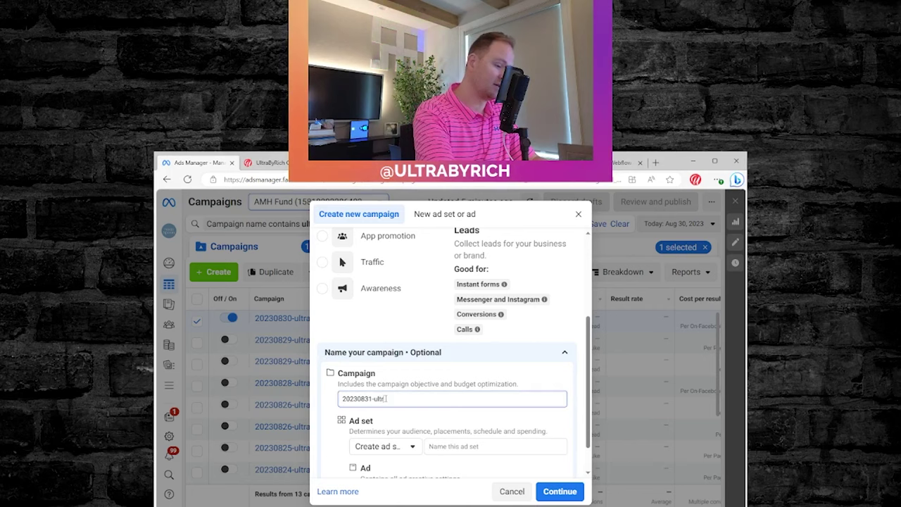
type("abyrich-")
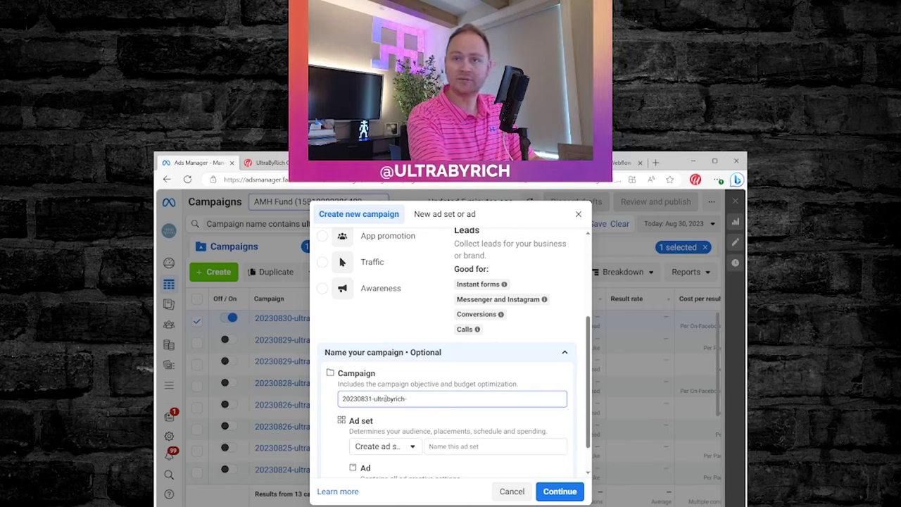
type("leads-form")
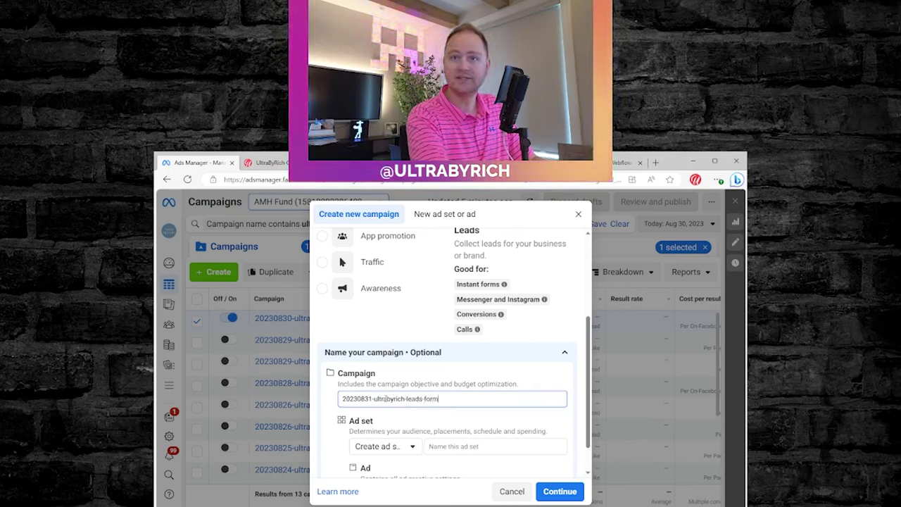
key("ctrl+a")
key("ctrl+c")
Paste 20230831-ultrabyrich-leads-form as both the ad set name and the ad name
scroll(385, 399, "down", 1)
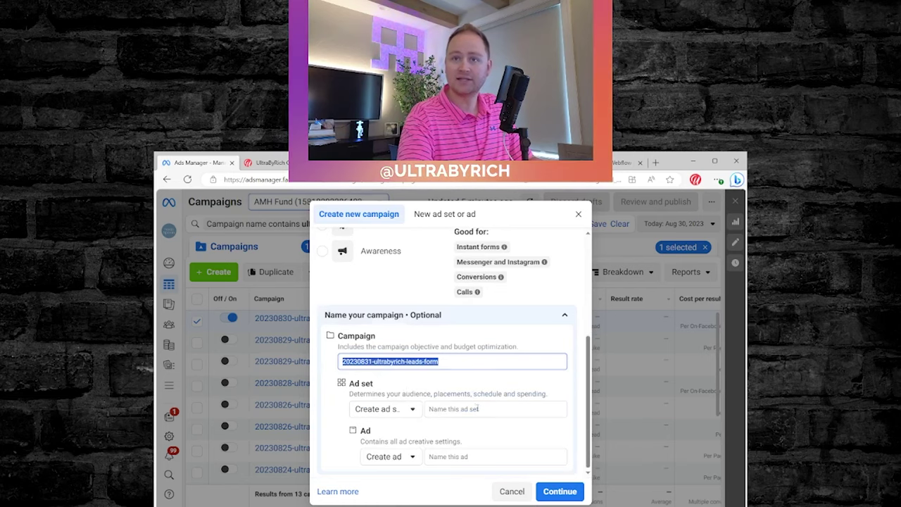
left_click(454, 409)
key("ctrl+v")
left_click(448, 457)
key("ctrl+v")
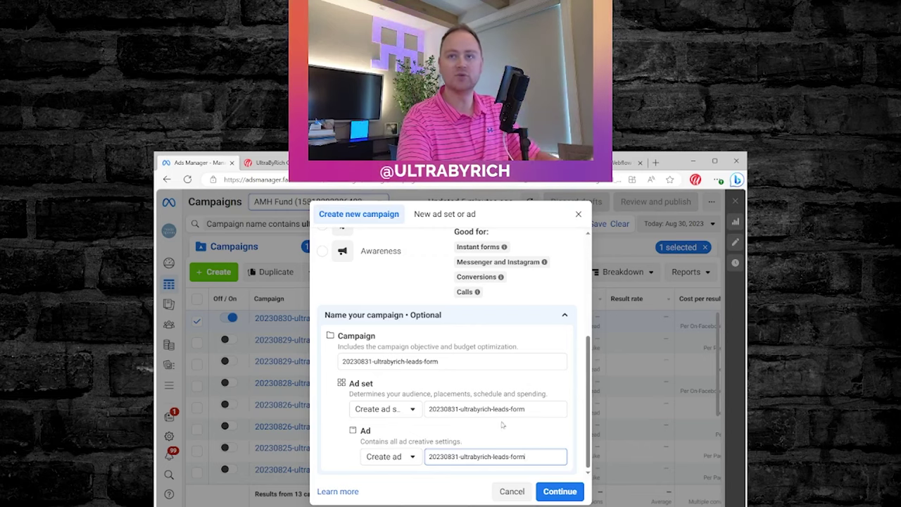
scroll(531, 394, "up", 5)
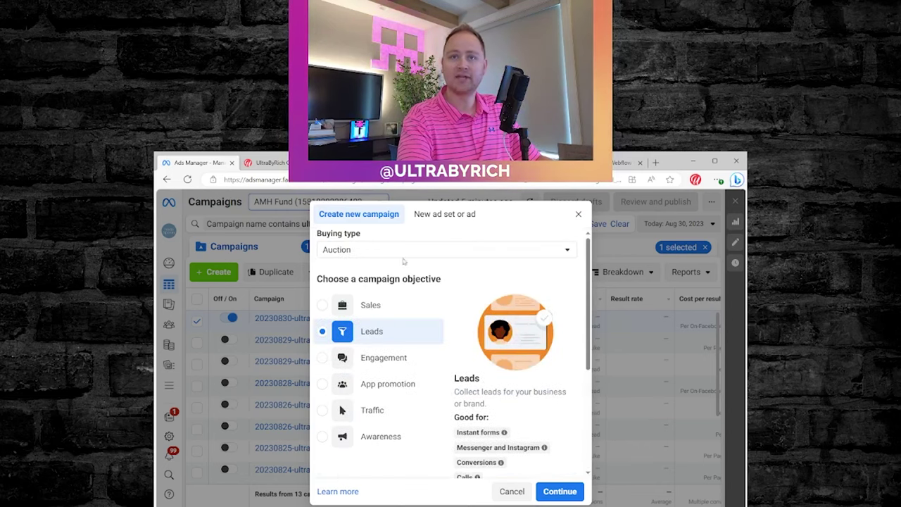
scroll(388, 311, "down", 5)
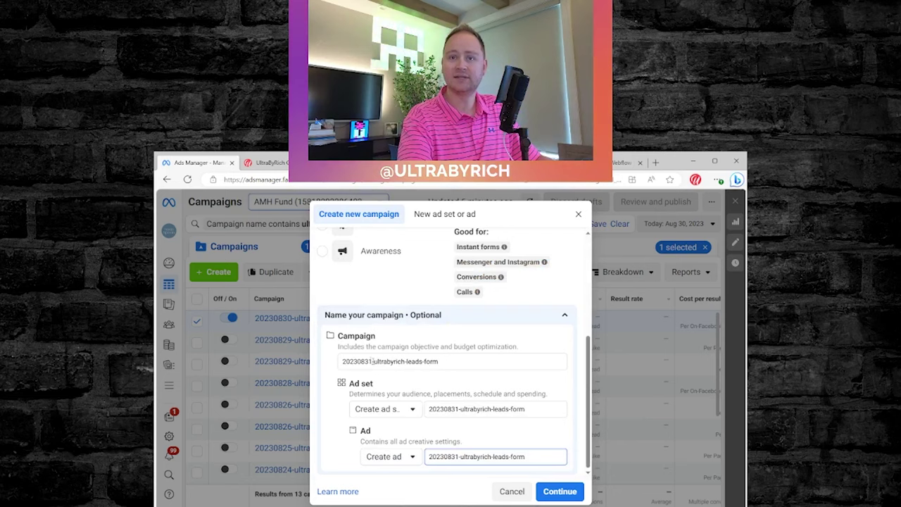
Choose Manual leads campaign setup and create the draft campaign
left_click(568, 496)
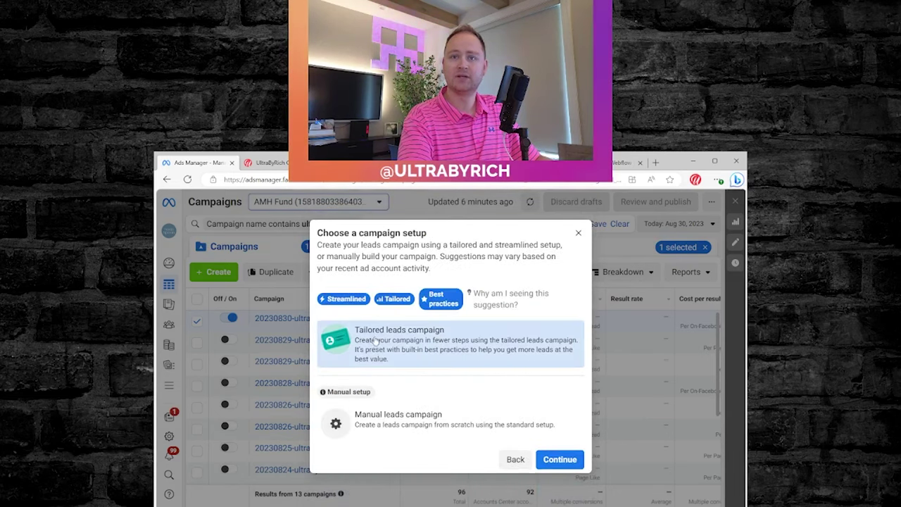
left_click(414, 435)
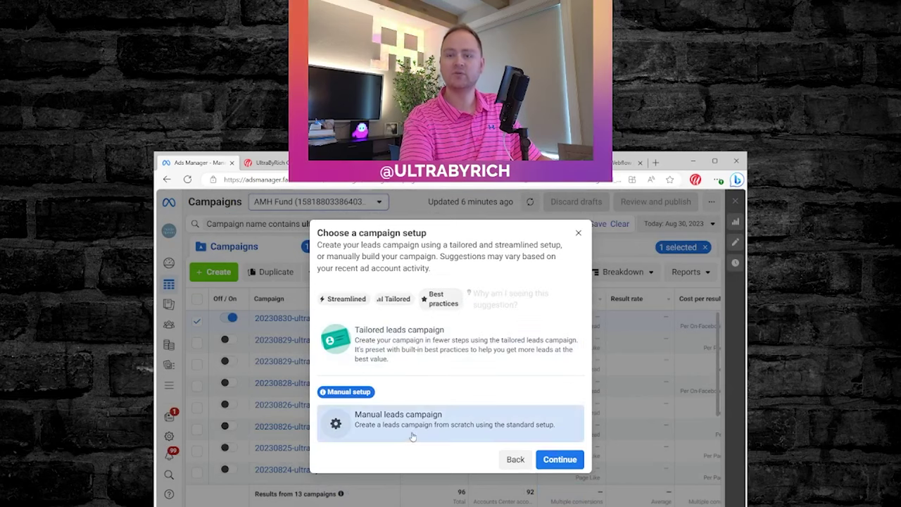
left_click(568, 461)
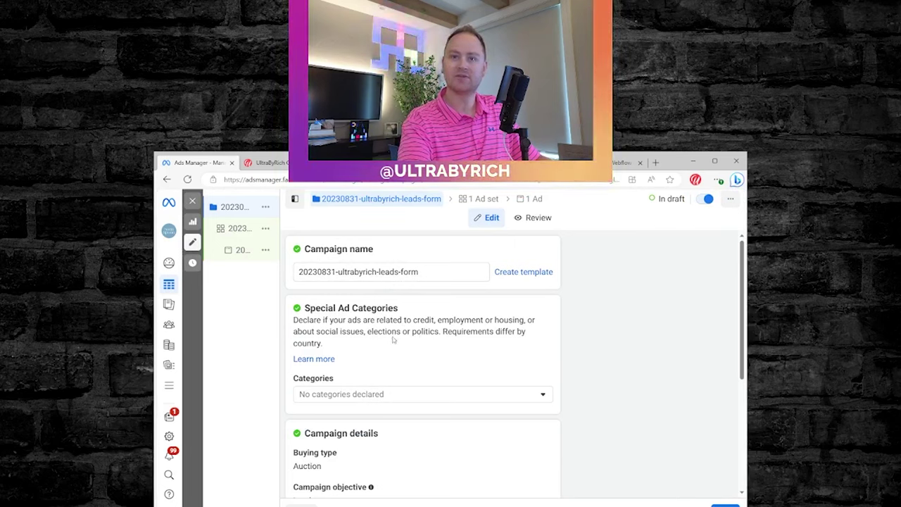
mouse_move(421, 394)
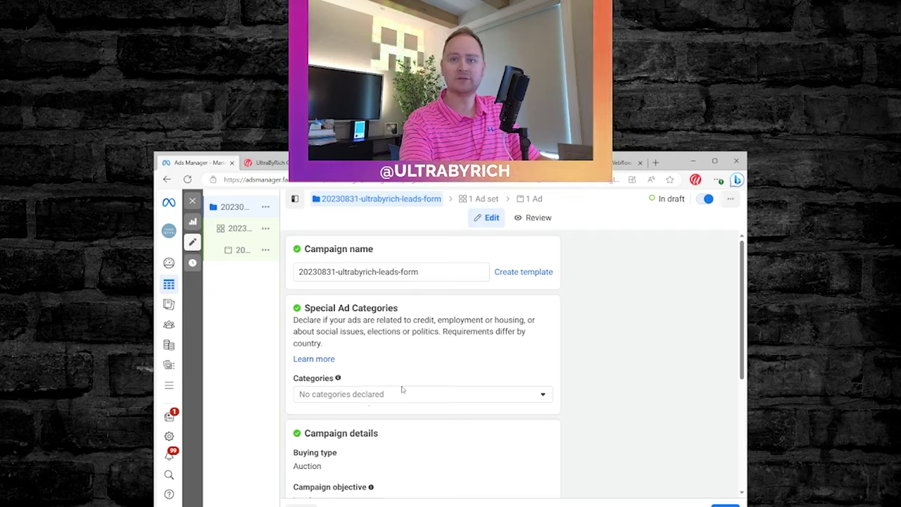
Reveal the spending limit and budget optimisation options, and widen the campaign tree panel
scroll(584, 342, "down", 2)
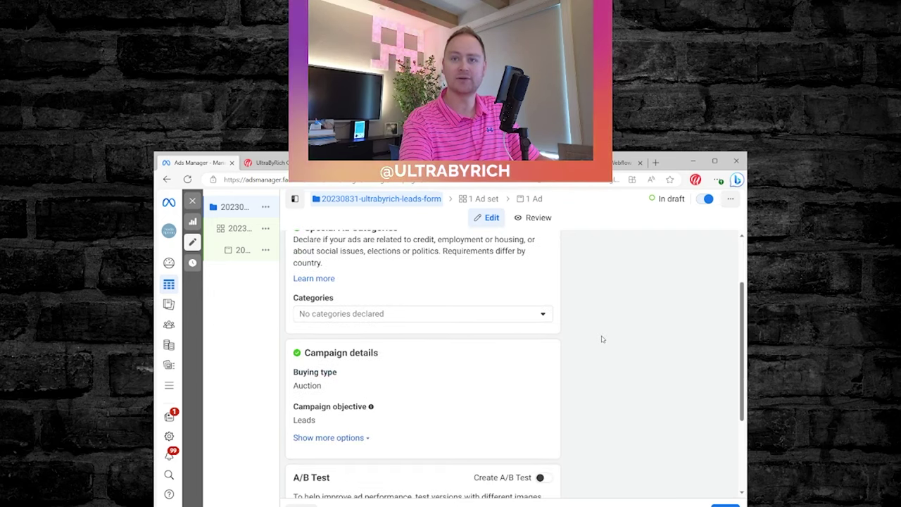
scroll(602, 339, "down", 2)
left_click(320, 359)
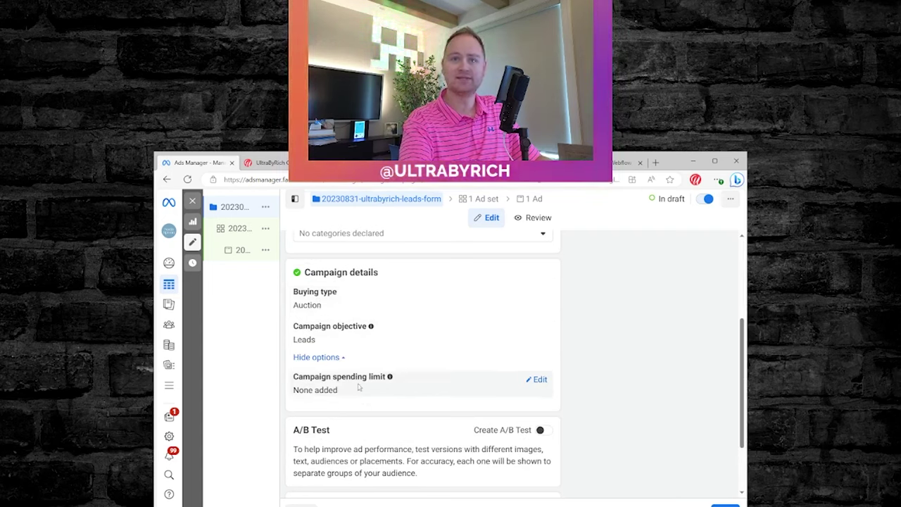
scroll(373, 376, "down", 2)
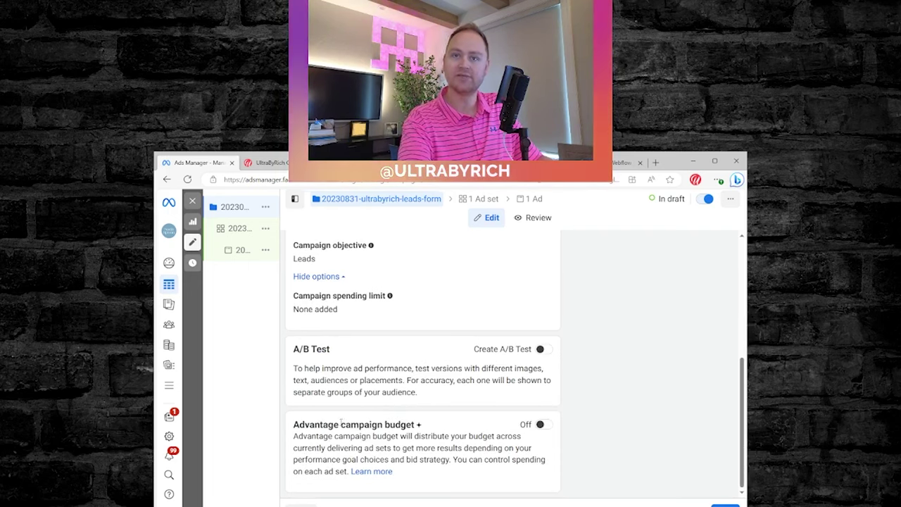
left_click_drag(281, 324, 282, 324)
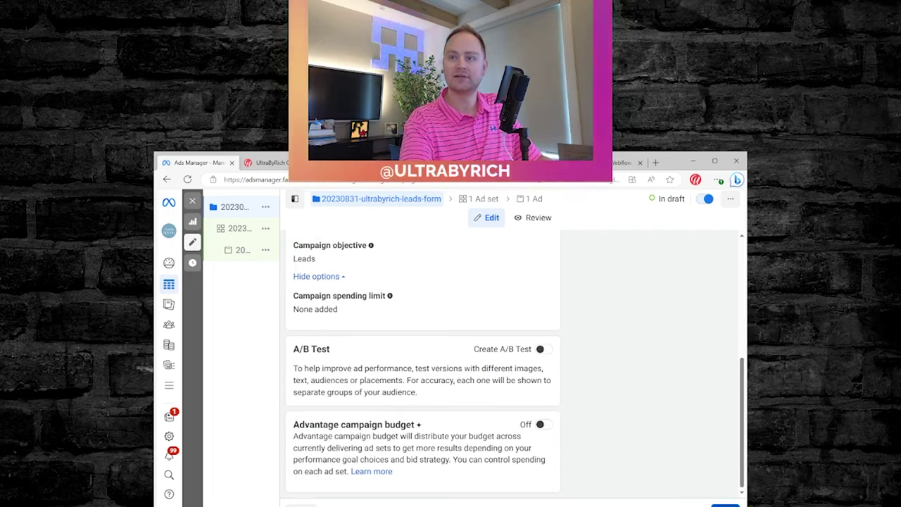
In the ad set, replace the name's leads-form ending with cold-usa-e
left_click(719, 504)
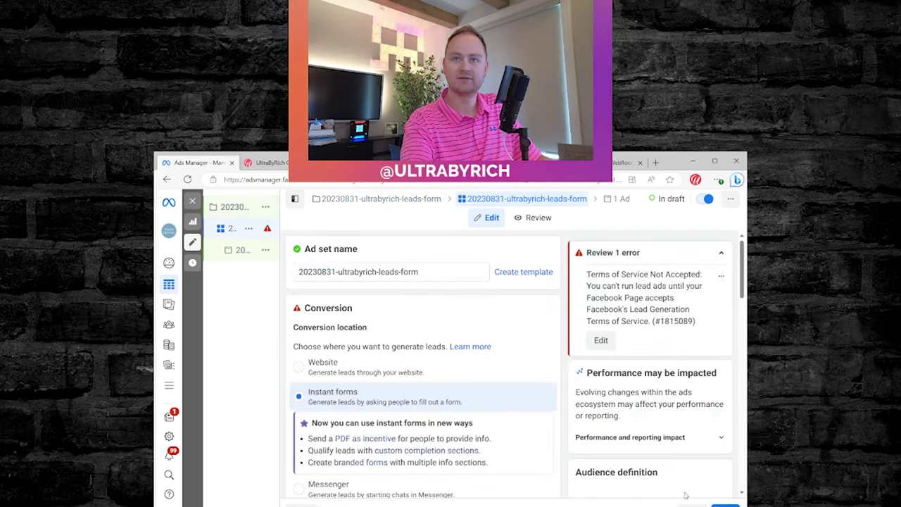
left_click_drag(419, 272, 379, 272)
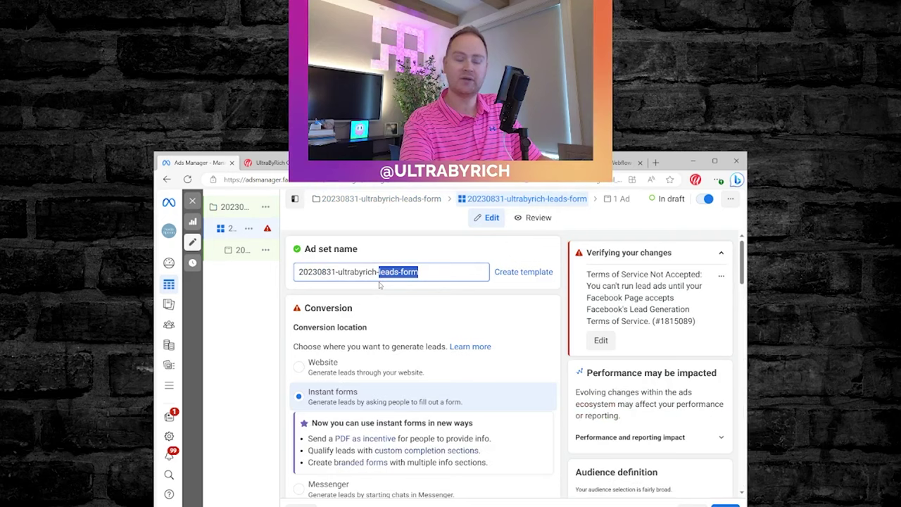
type("cold-")
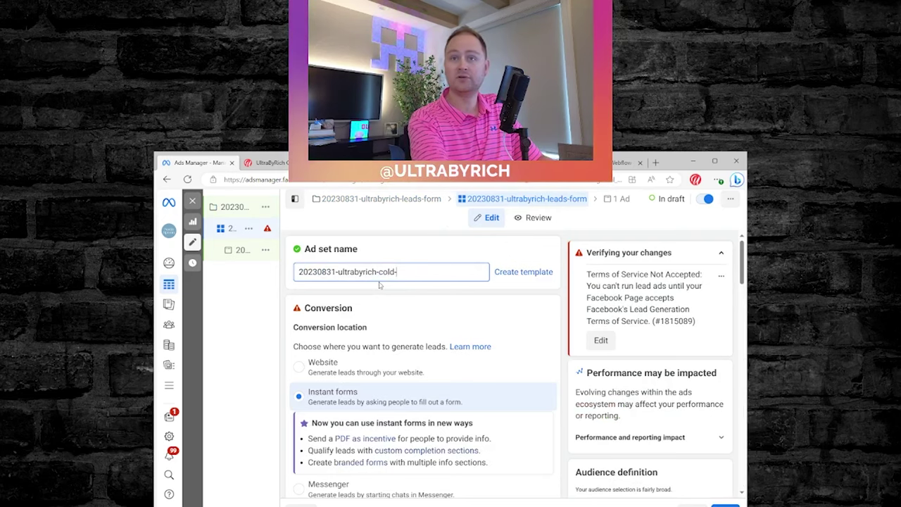
type("usa-everyone")
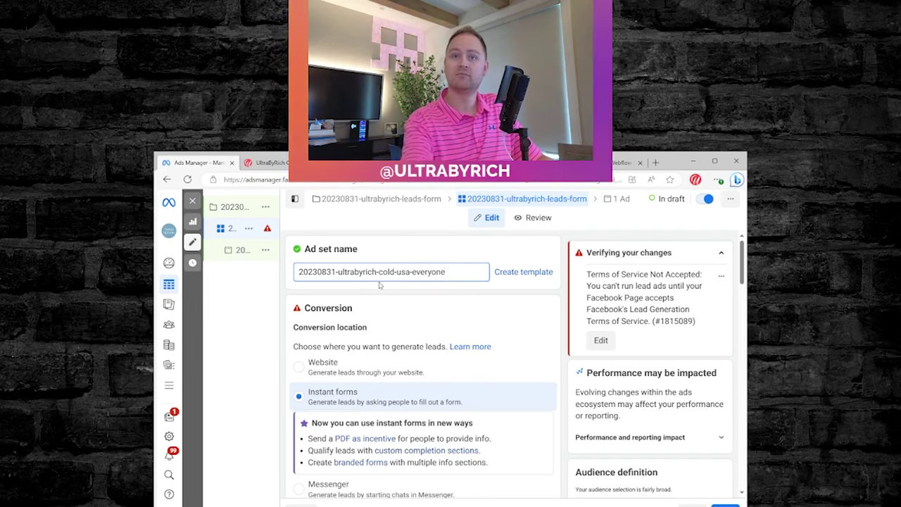
scroll(350, 321, "down", 1)
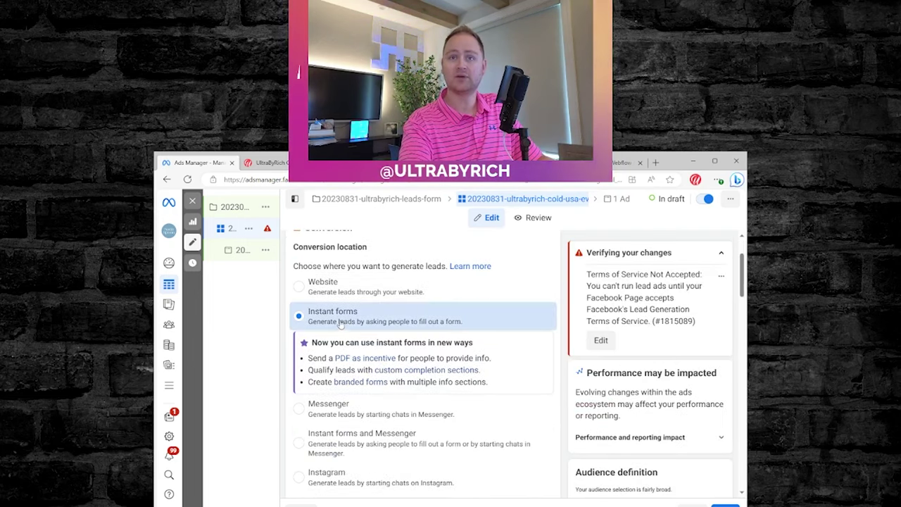
scroll(340, 322, "down", 1)
scroll(340, 322, "down", 1)
scroll(440, 335, "down", 1)
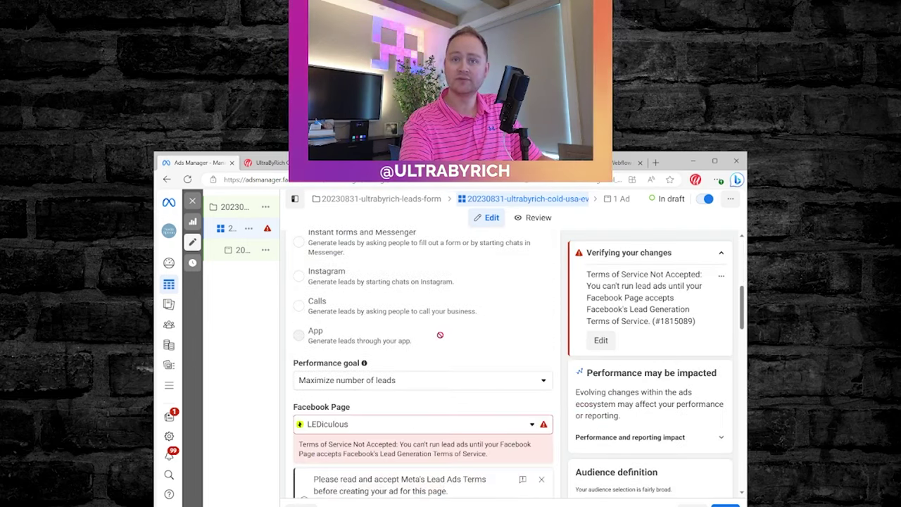
Select Ultra By Rich as the ad set's Facebook Page
left_click(398, 424)
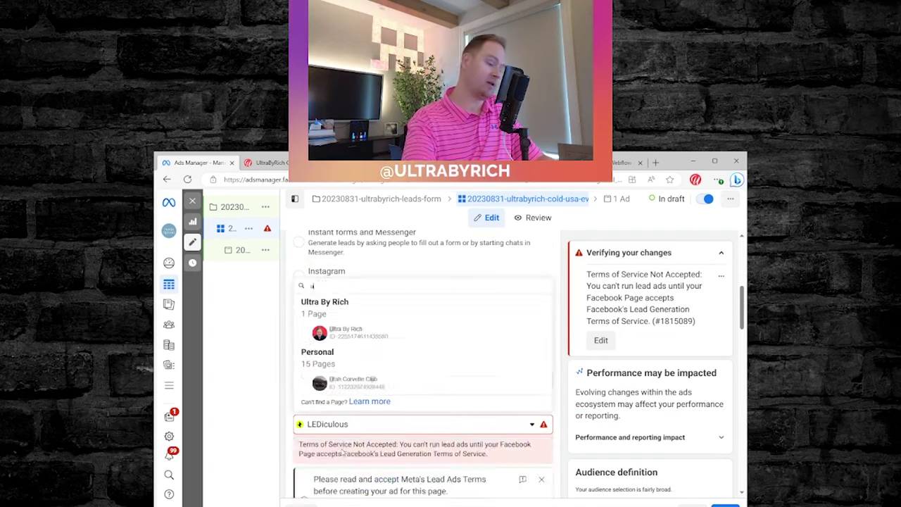
type("ltra")
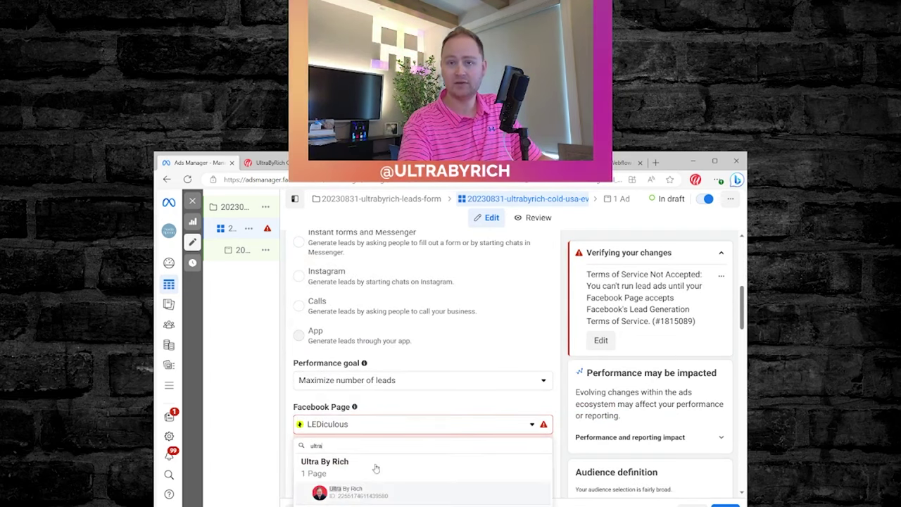
left_click(374, 489)
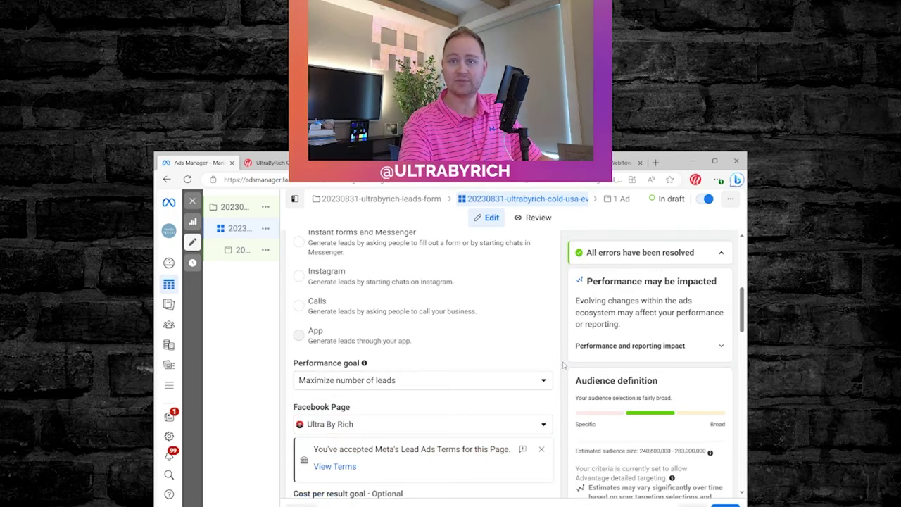
scroll(563, 365, "down", 2)
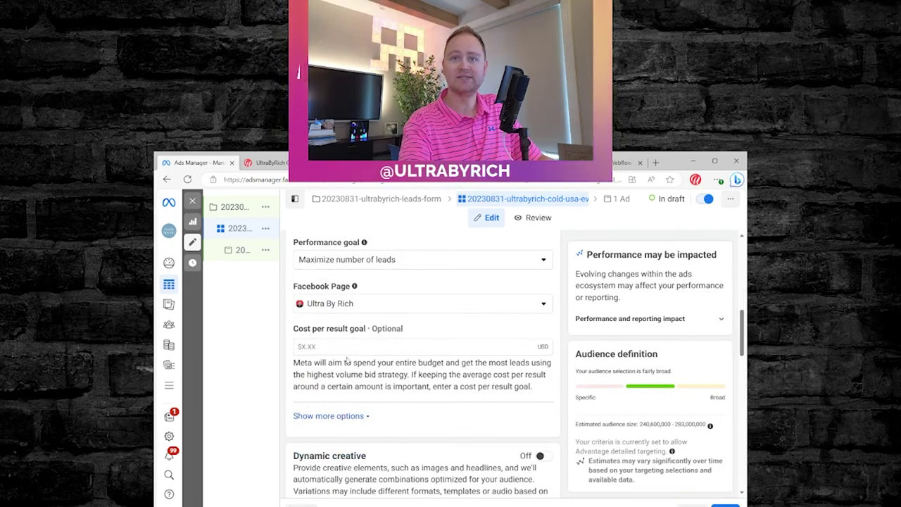
Set the ad set's daily budget to $100
left_click(328, 416)
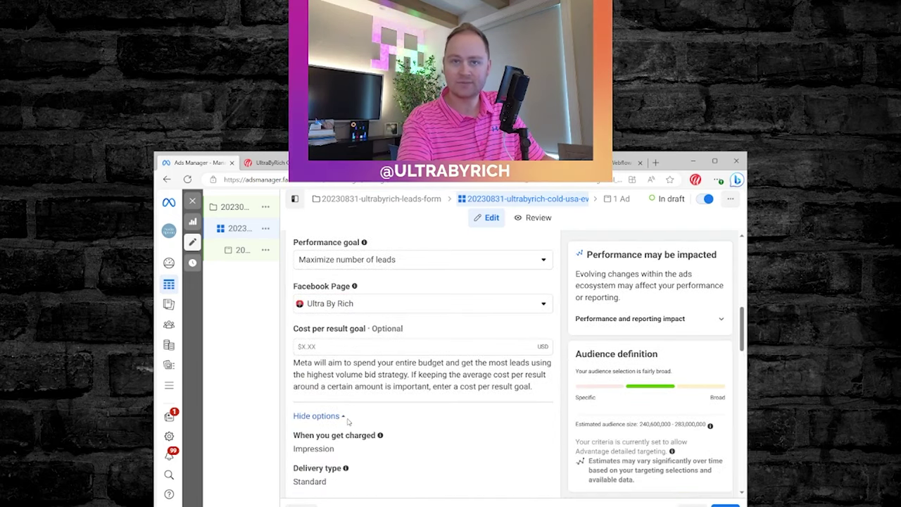
scroll(446, 406, "down", 1)
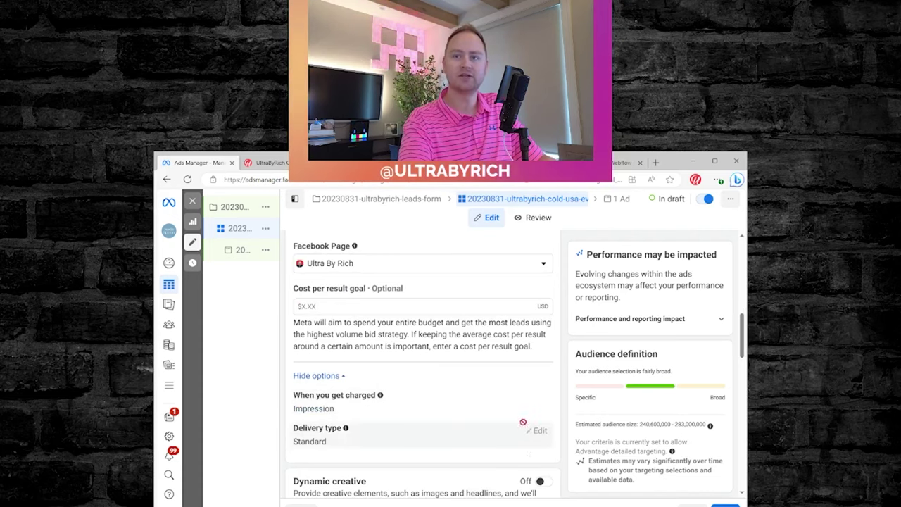
scroll(533, 423, "down", 2)
scroll(528, 317, "down", 1)
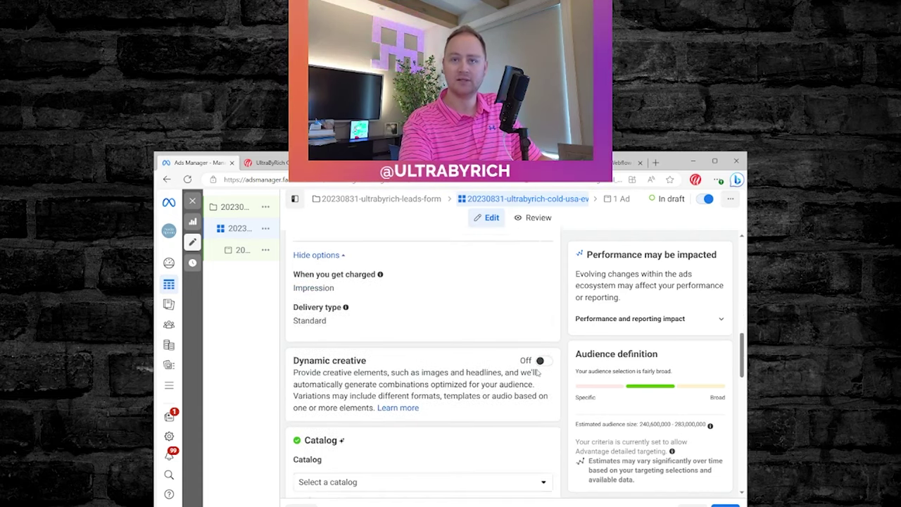
scroll(539, 370, "down", 1)
scroll(535, 365, "down", 2)
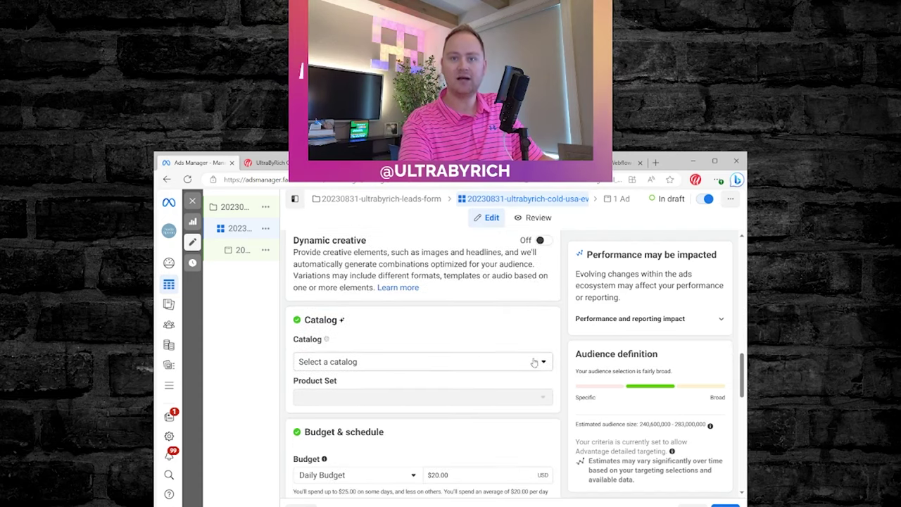
scroll(386, 364, "down", 2)
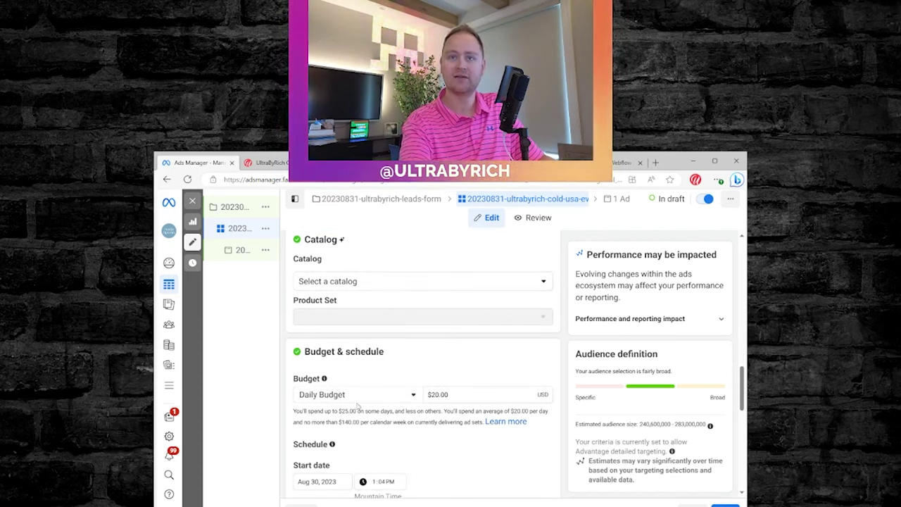
triple_click(451, 395)
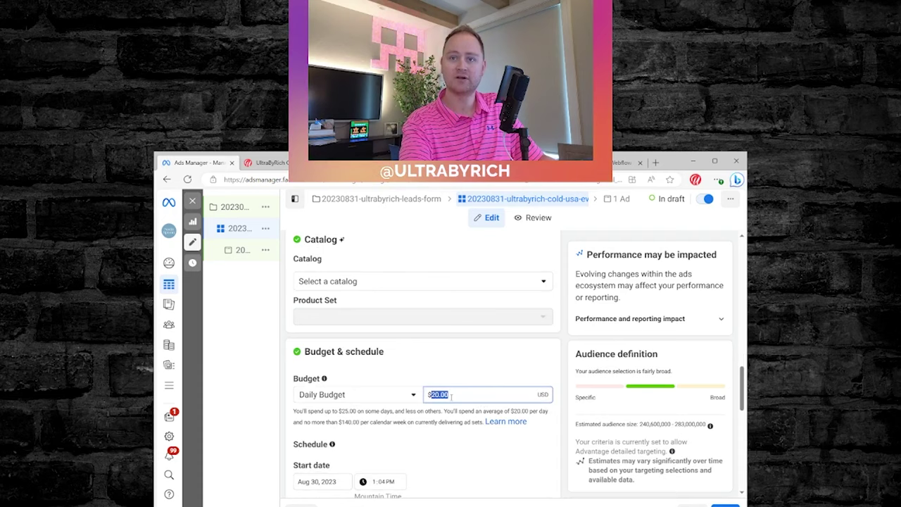
type("$100")
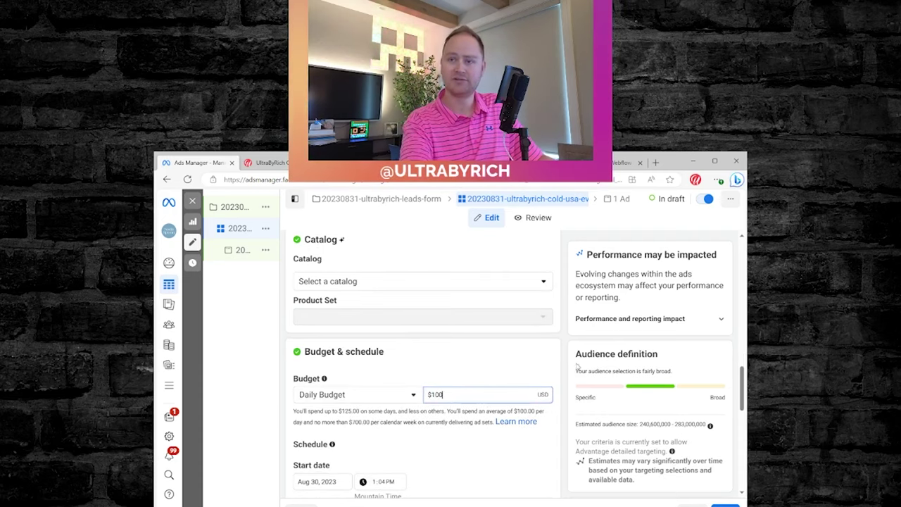
scroll(565, 365, "down", 1)
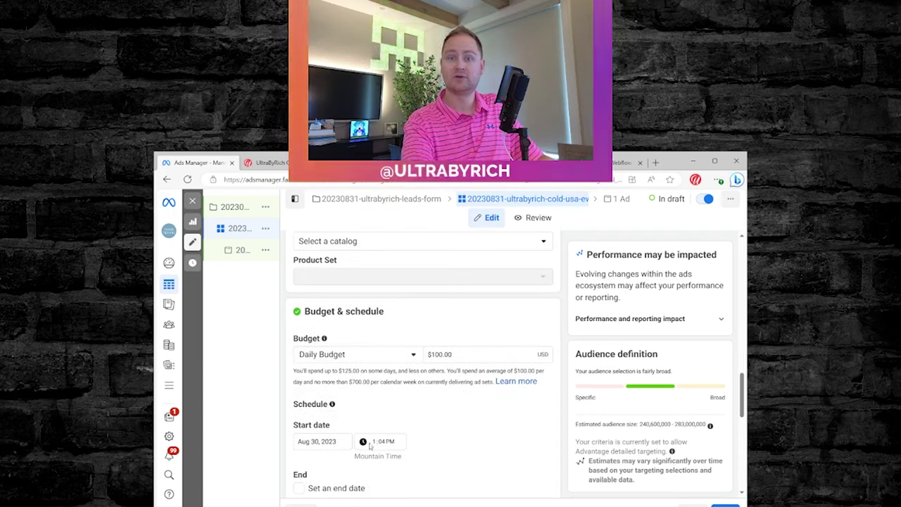
Set the start to Aug 31, 2023, 12:00 AM and reveal the scheduling settings
left_click(346, 441)
left_click(362, 407)
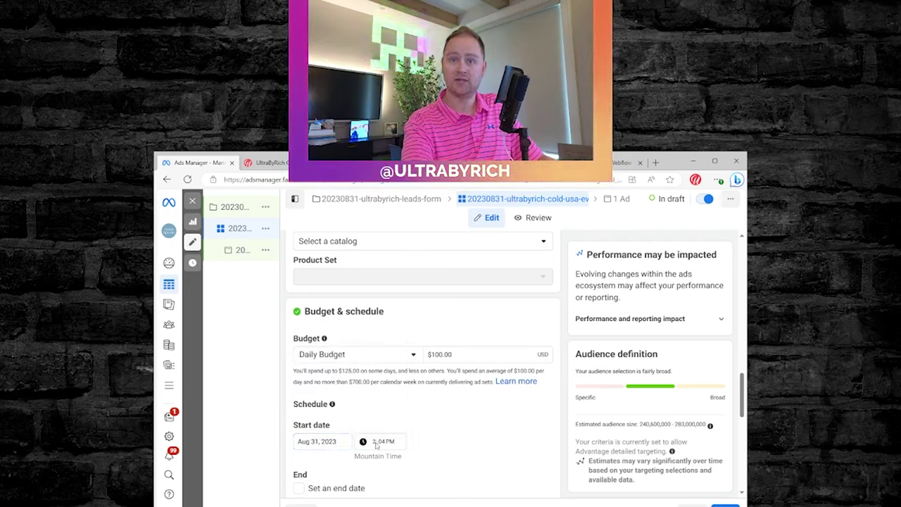
left_click(376, 442)
type("40")
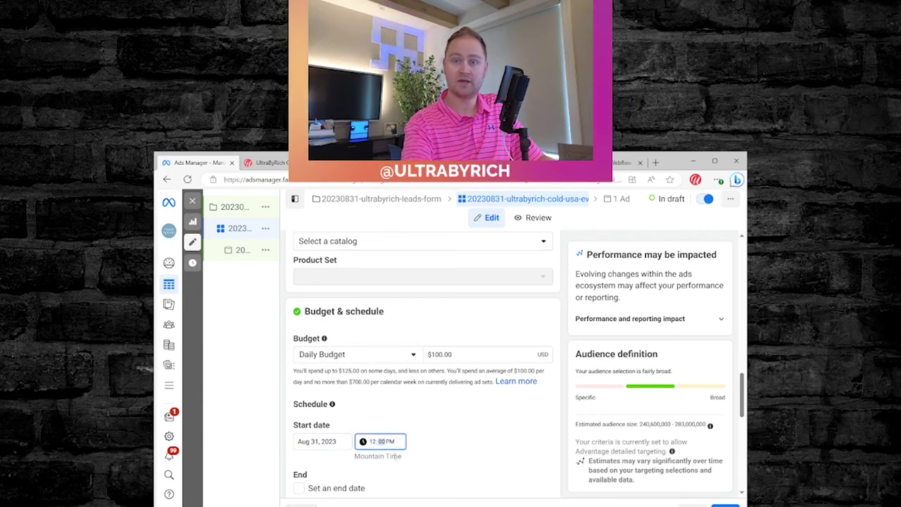
scroll(461, 434, "down", 2)
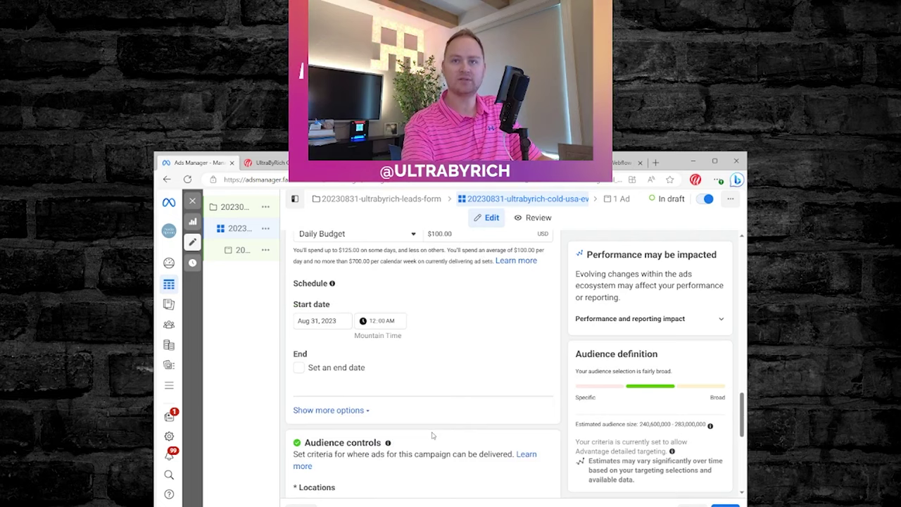
scroll(499, 362, "up", 1)
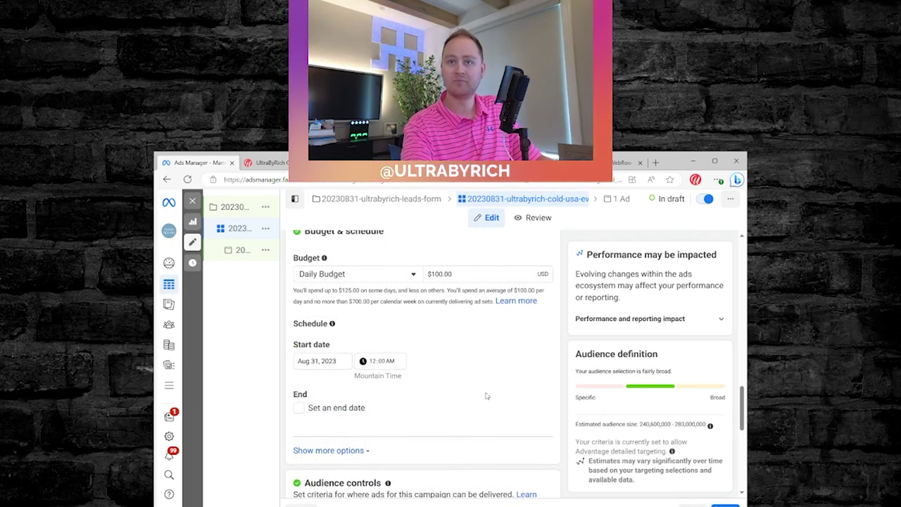
scroll(493, 373, "down", 2)
left_click(330, 369)
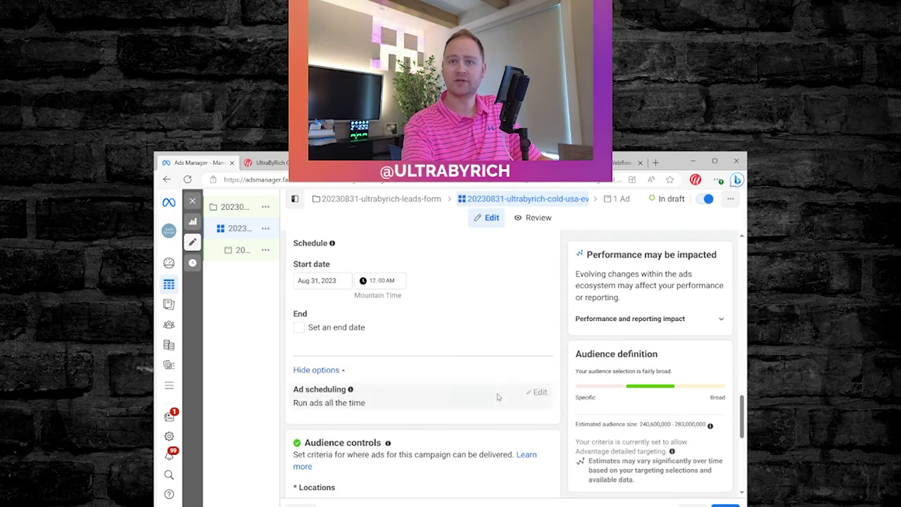
scroll(497, 397, "down", 2)
scroll(413, 359, "down", 2)
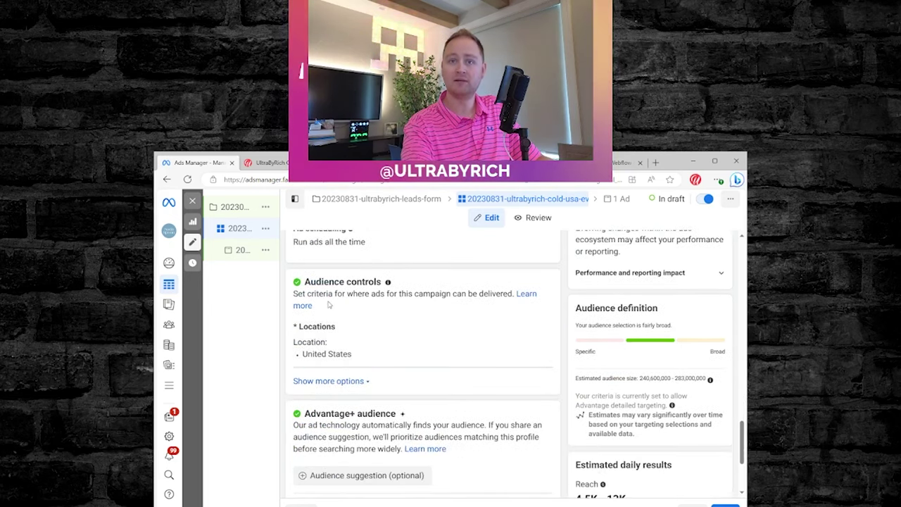
Use original audience options and include only United States cities over 250,000 people (84 cities)
scroll(328, 304, "down", 1)
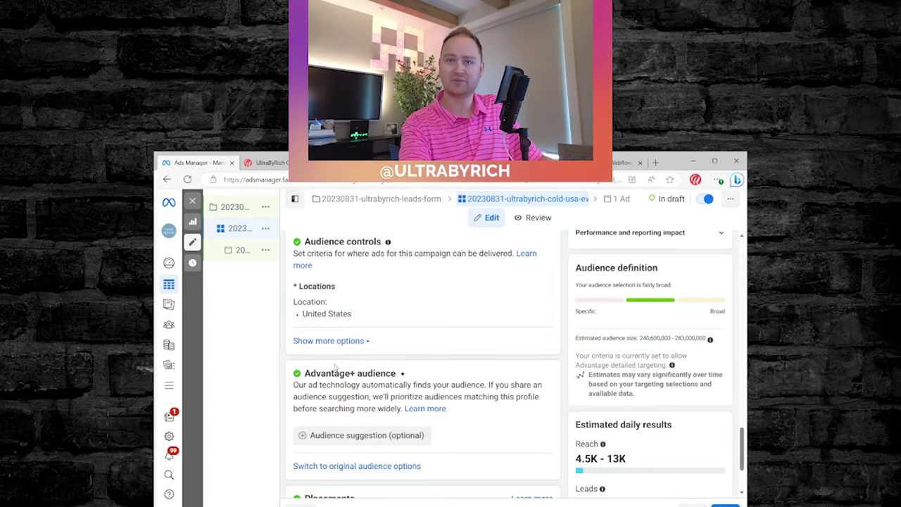
left_click(314, 466)
scroll(429, 362, "down", 4)
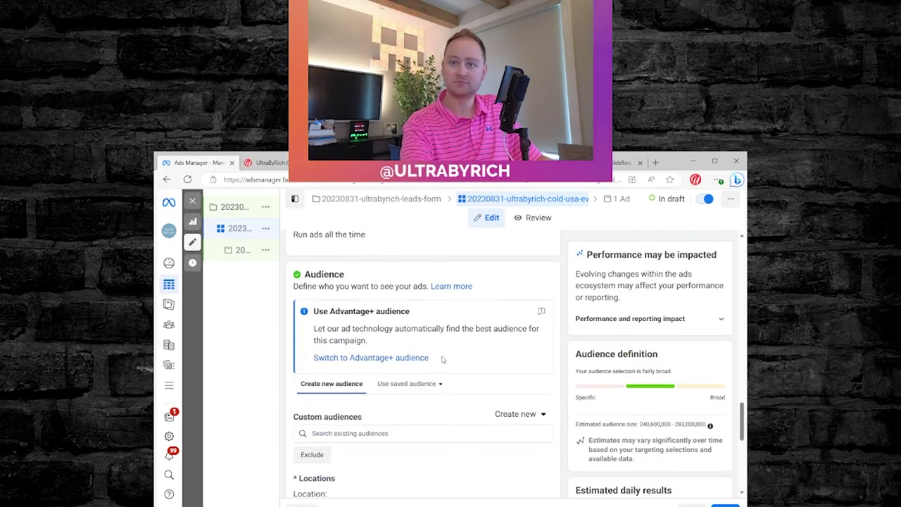
scroll(453, 365, "down", 2)
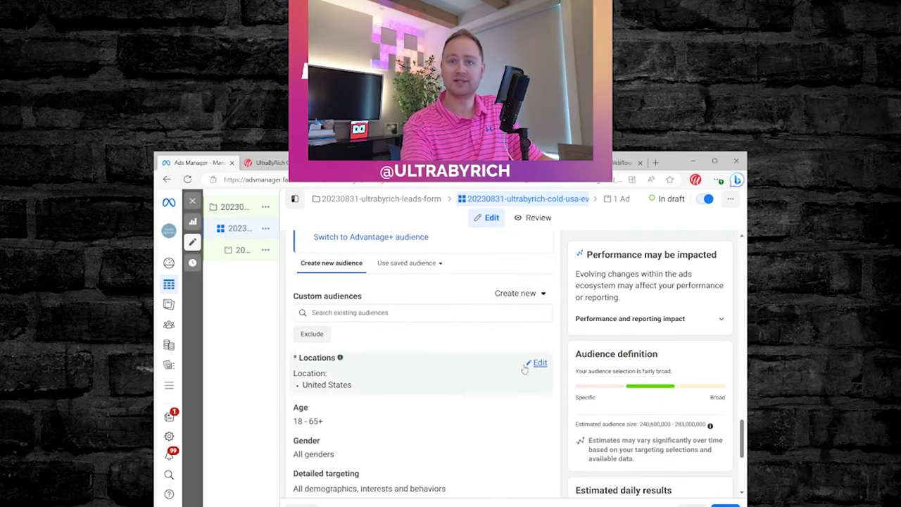
left_click(539, 364)
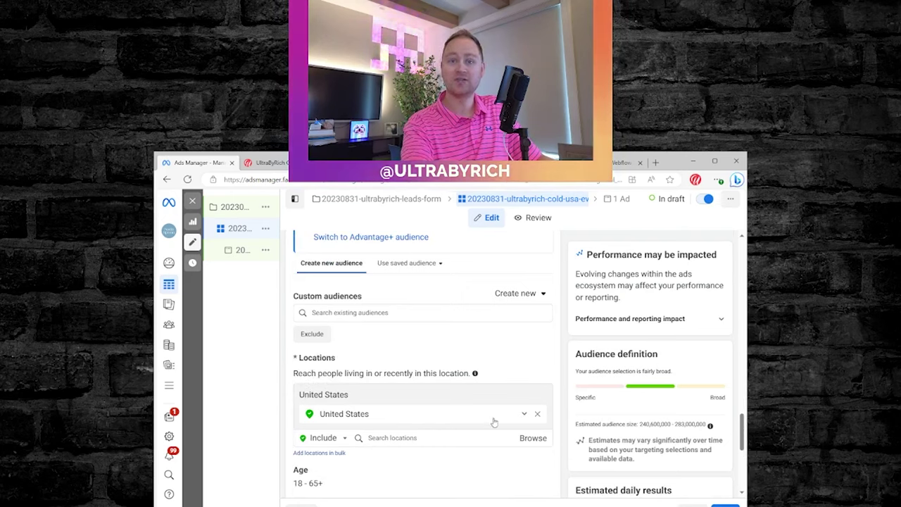
left_click(524, 413)
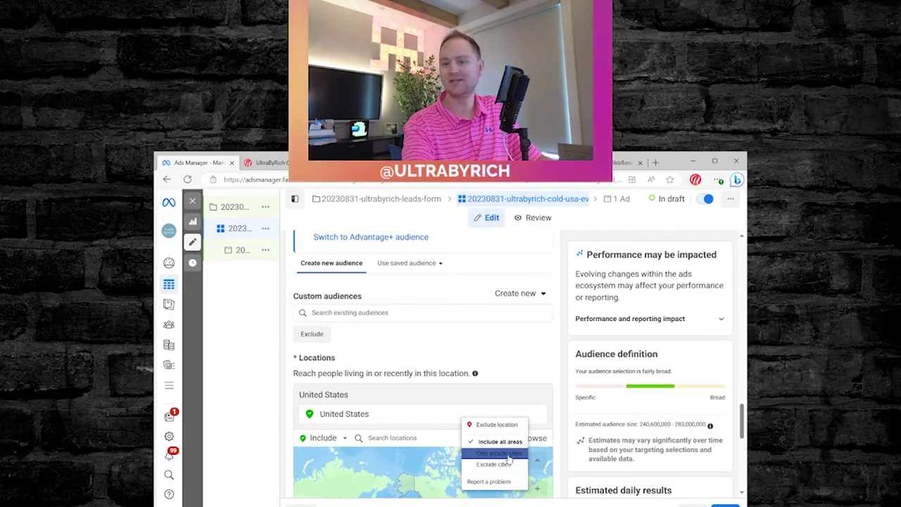
left_click(508, 455)
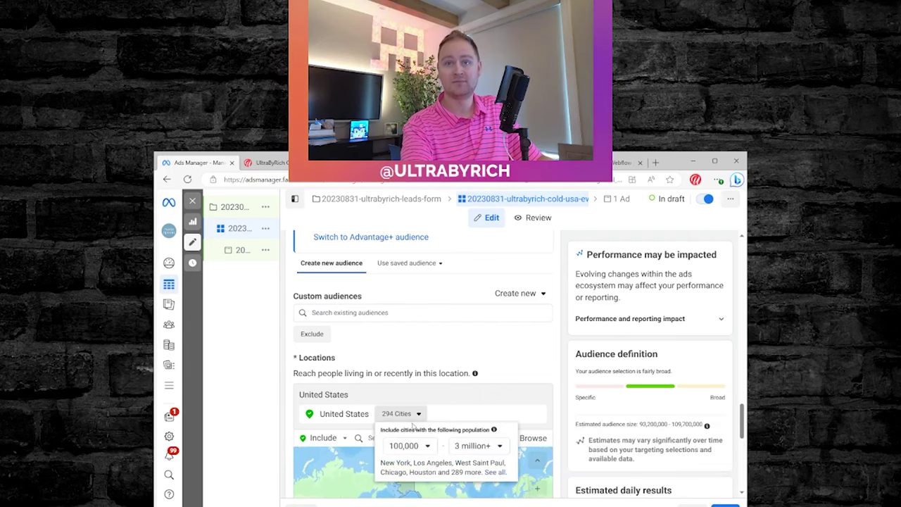
left_click(421, 448)
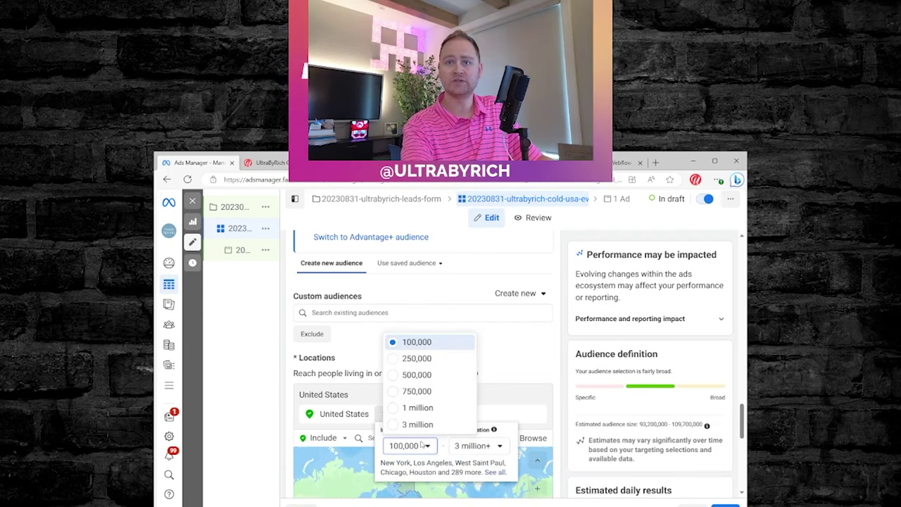
left_click(395, 361)
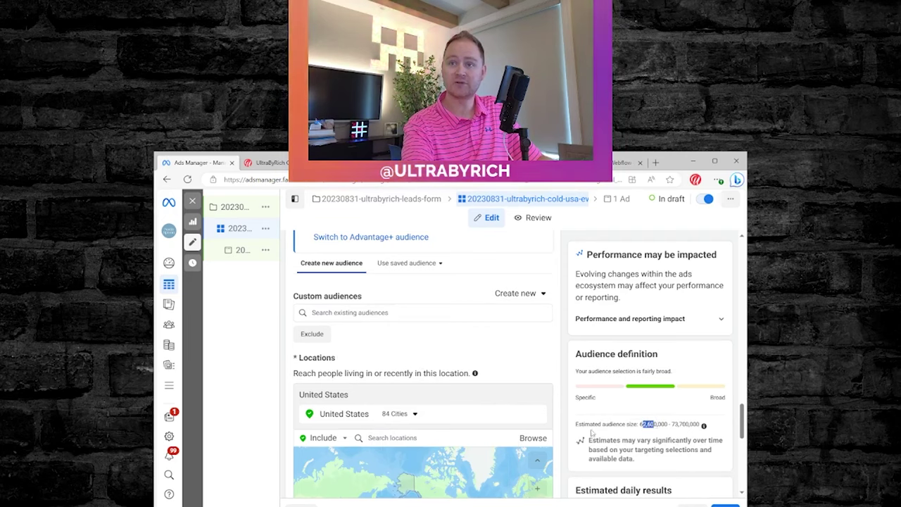
Set the audience age range to 25–64
scroll(556, 430, "down", 3)
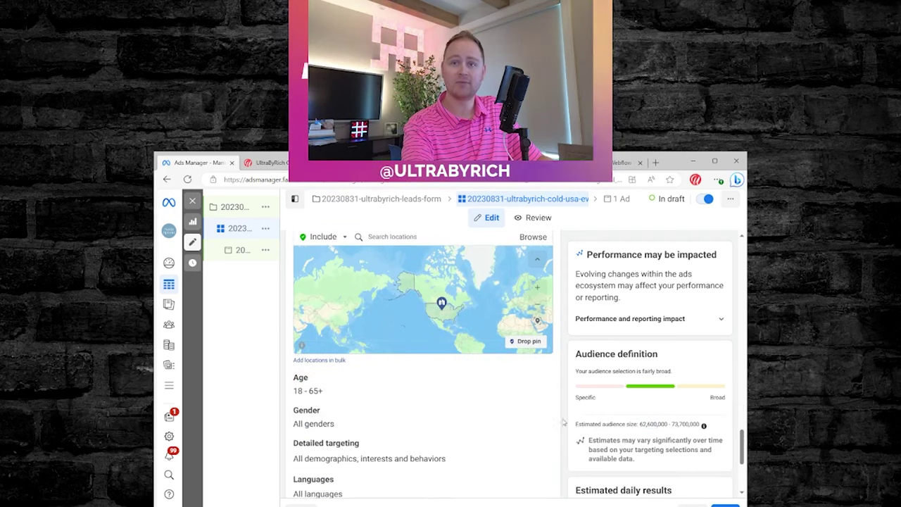
left_click(537, 381)
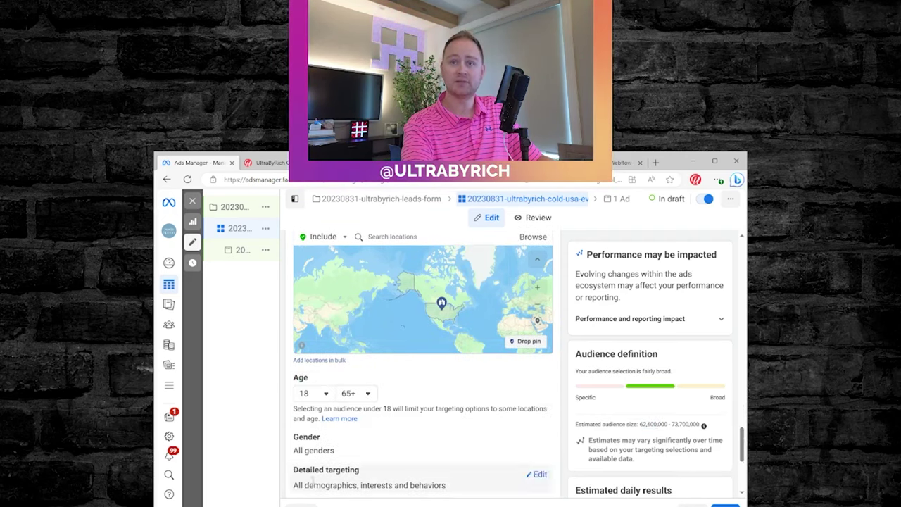
left_click(313, 393)
left_click(317, 378)
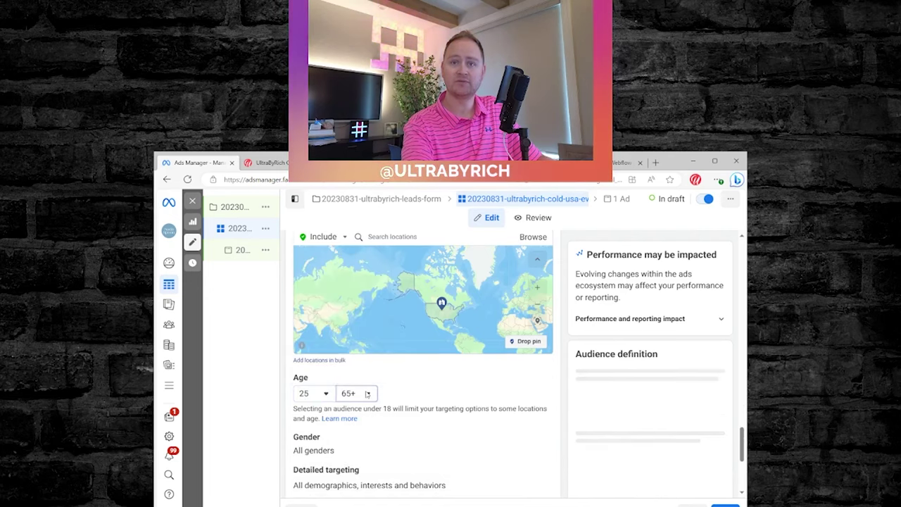
left_click(356, 392)
left_click(357, 361)
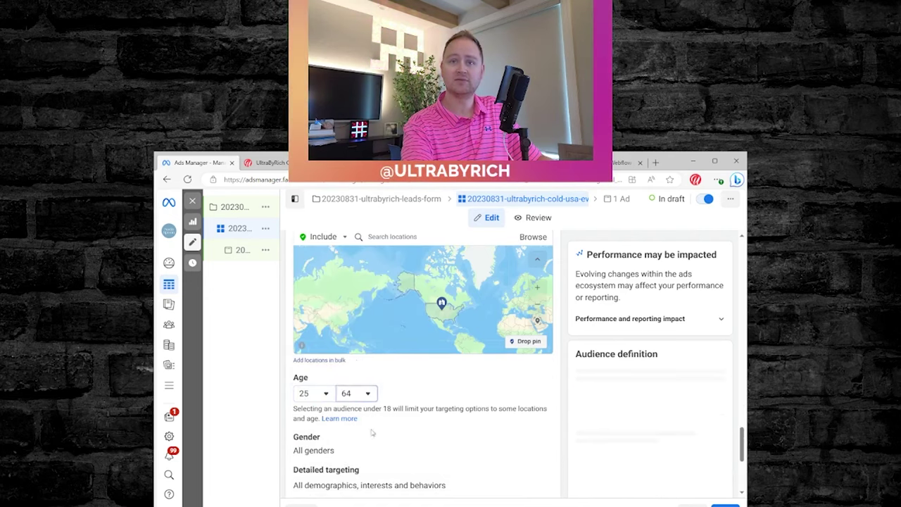
scroll(432, 406, "down", 2)
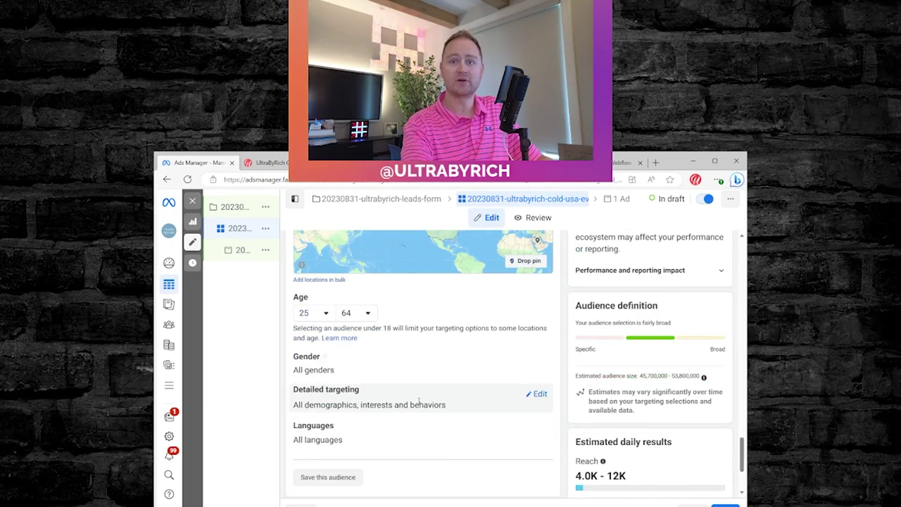
Add English (US) as the audience language
left_click(373, 439)
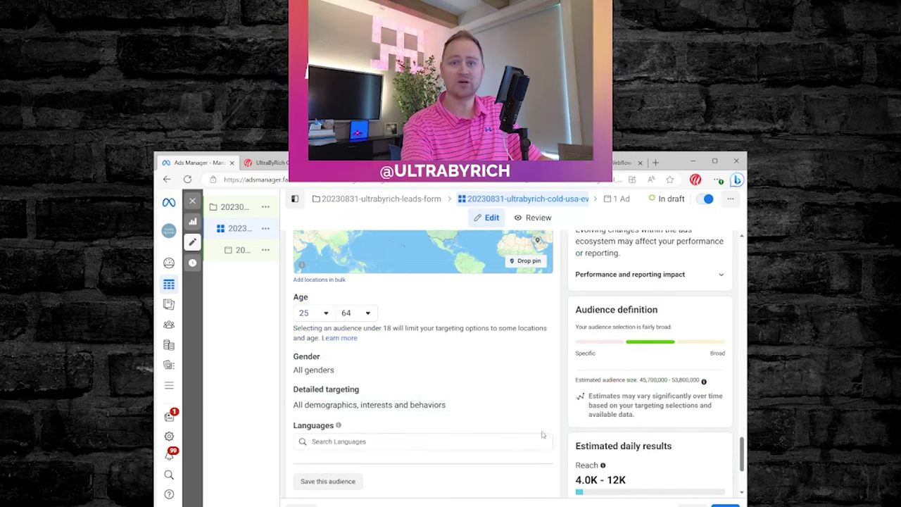
left_click(366, 441)
type("eng")
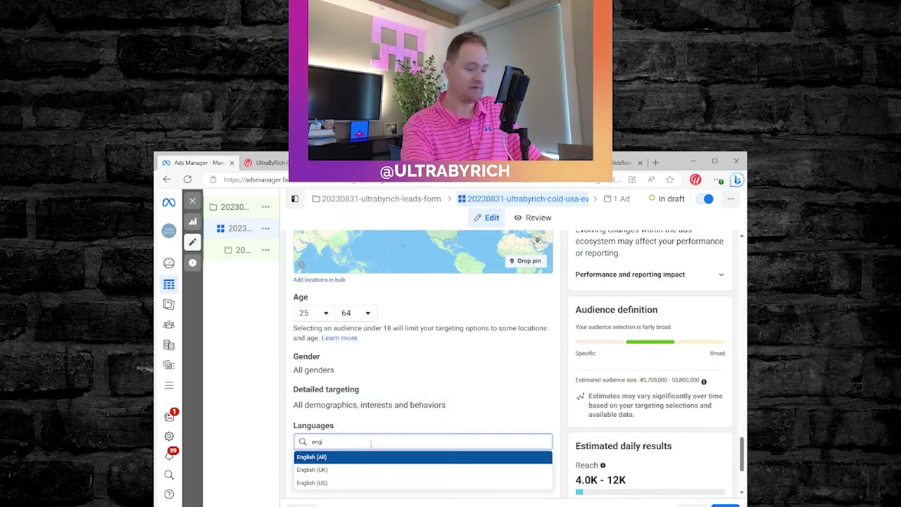
key("Down")
key("Down")
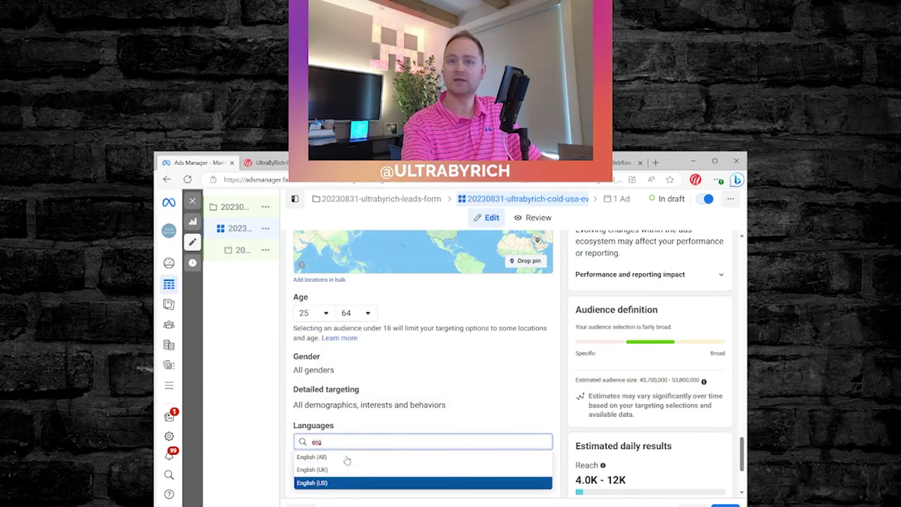
key("Return")
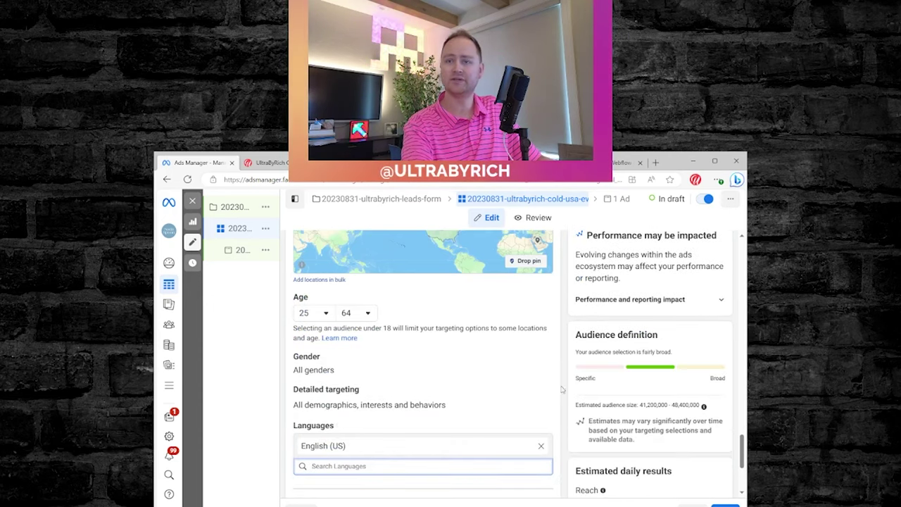
left_click(600, 452)
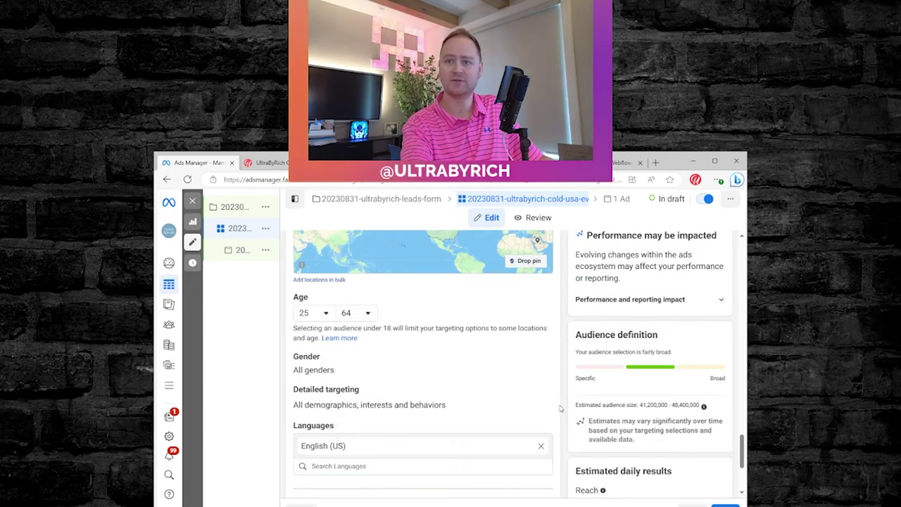
scroll(564, 433, "down", 3)
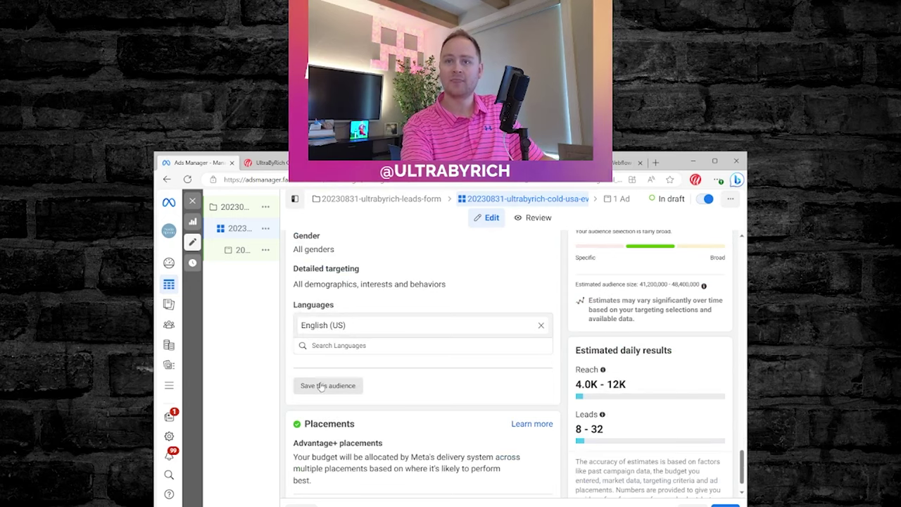
Switch the ad set to Manual placements
scroll(395, 422, "down", 1)
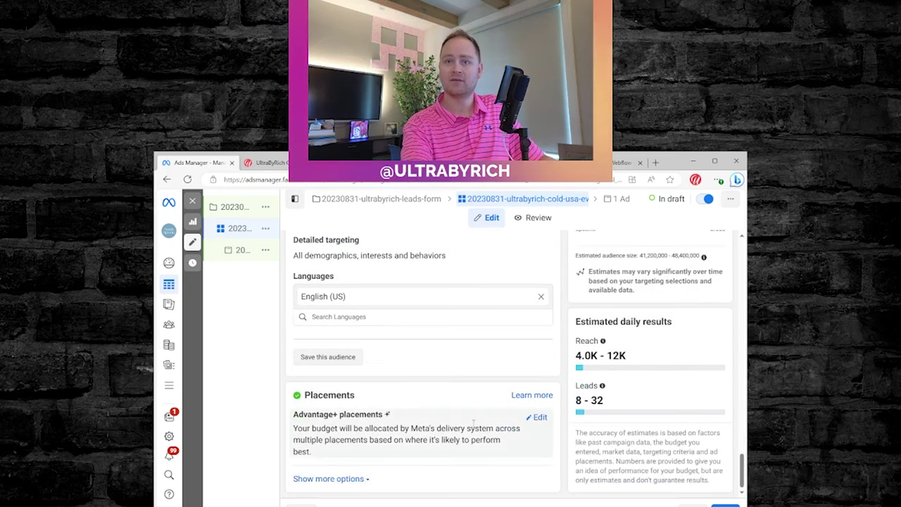
left_click(333, 482)
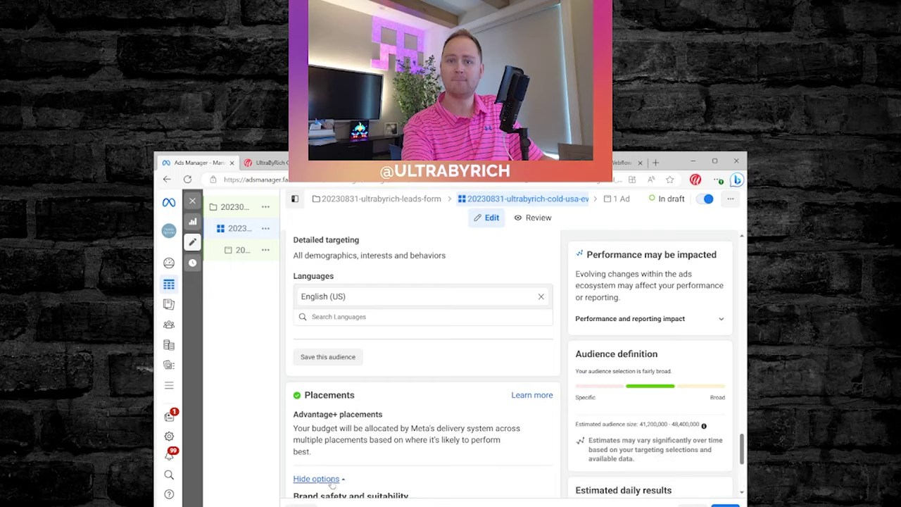
scroll(333, 483, "down", 4)
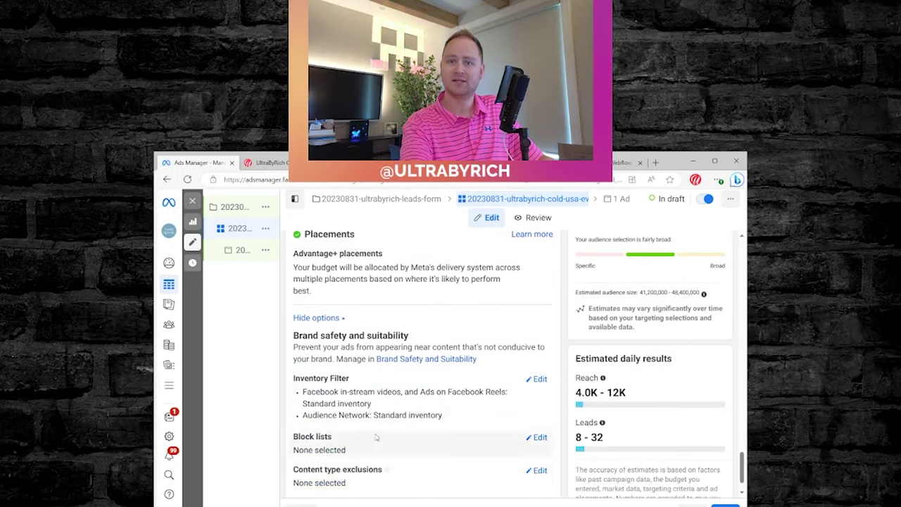
mouse_move(380, 398)
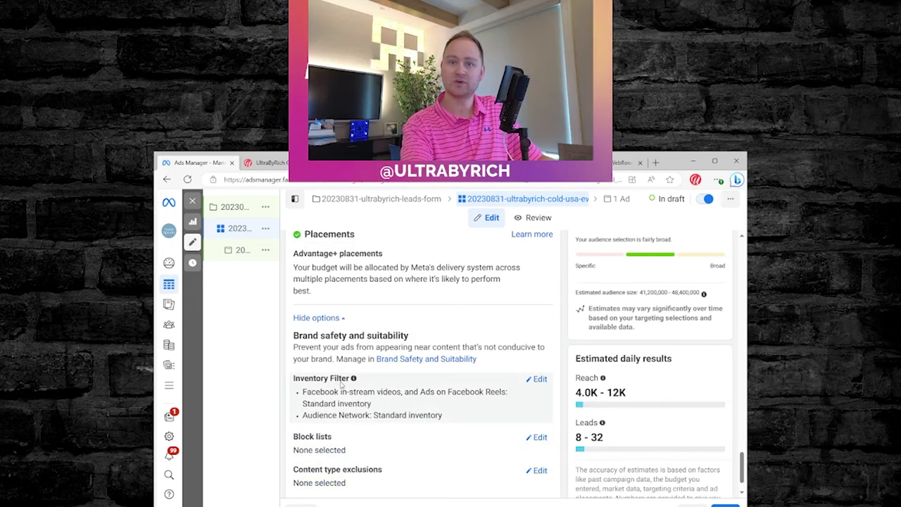
scroll(361, 413, "up", 2)
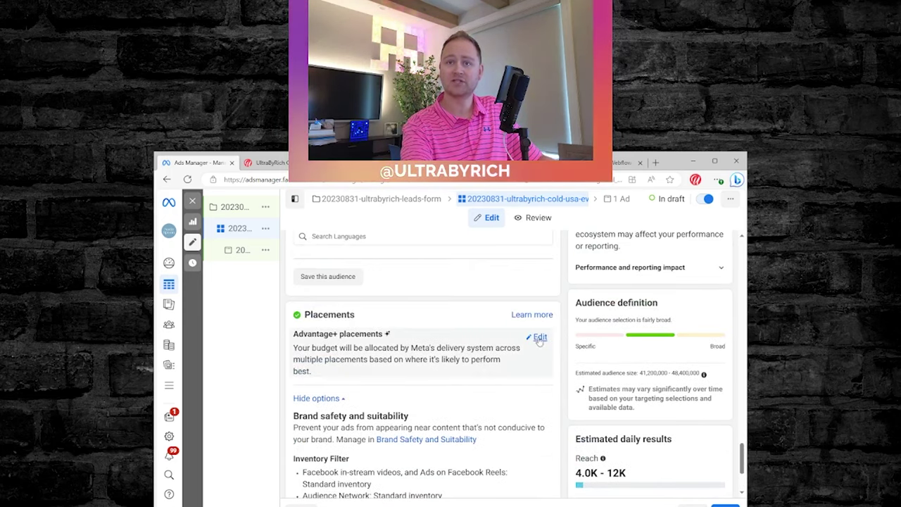
left_click(540, 338)
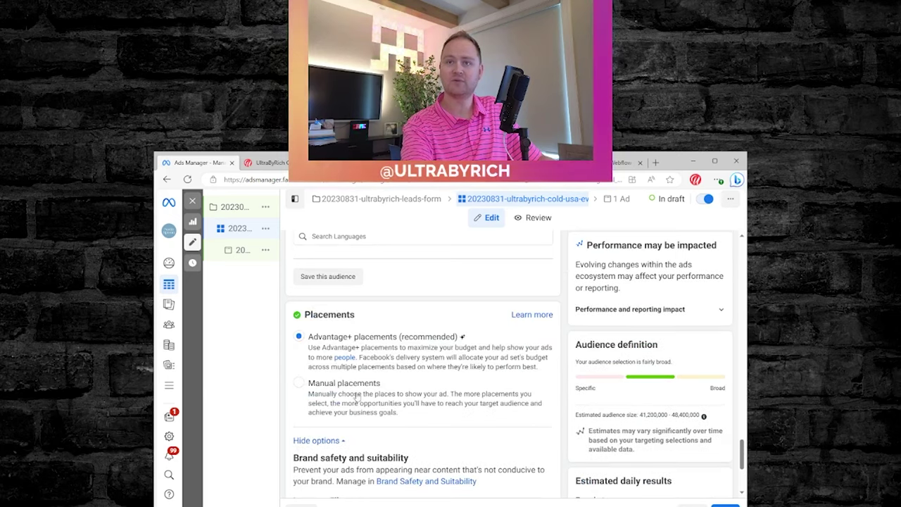
left_click(299, 384)
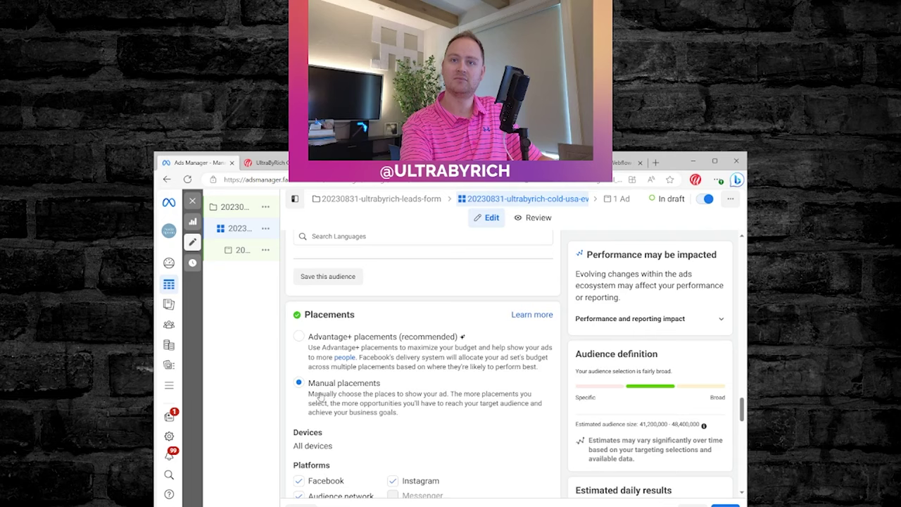
Uncheck the Search results placement while reviewing the placement list
scroll(317, 388, "down", 3)
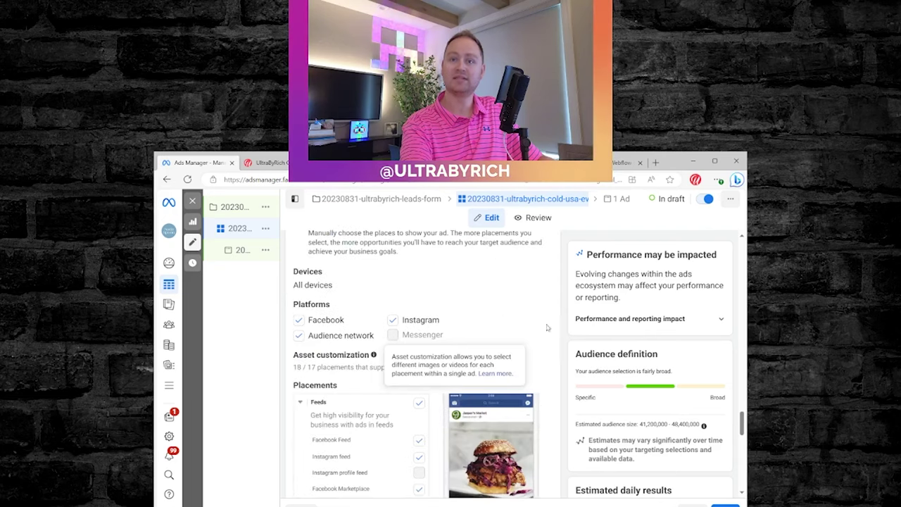
scroll(383, 313, "down", 3)
scroll(470, 354, "down", 3)
scroll(471, 353, "down", 3)
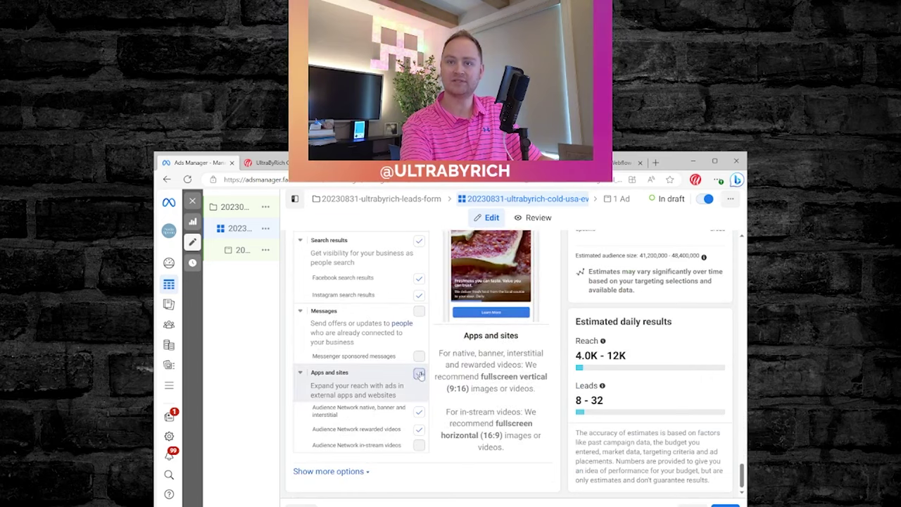
scroll(431, 375, "up", 2)
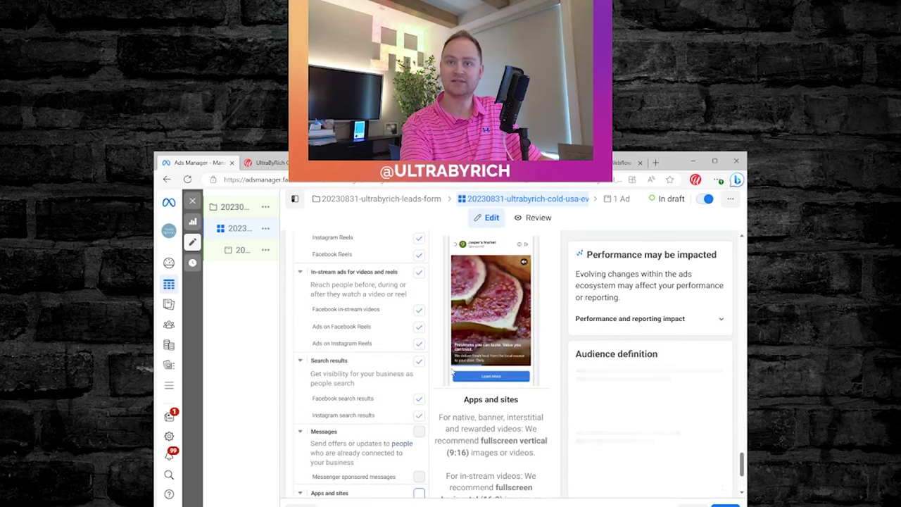
left_click(419, 363)
scroll(420, 331, "up", 1)
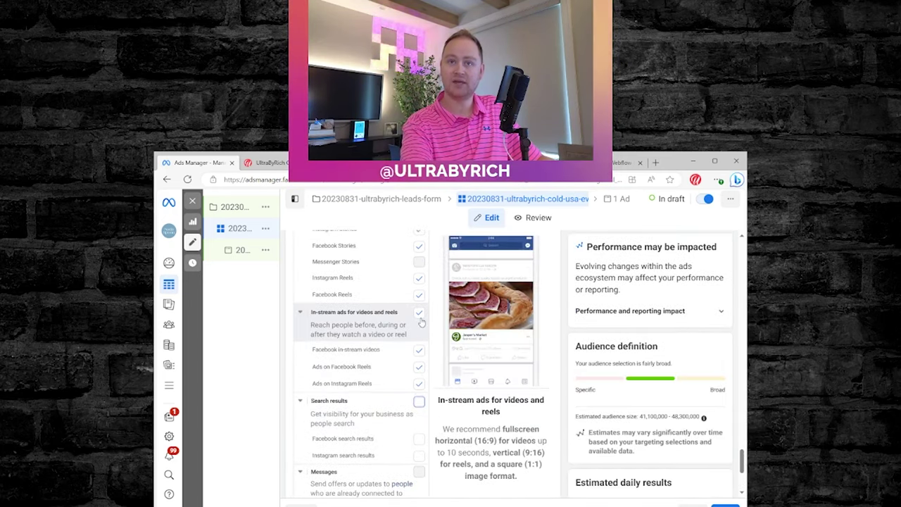
scroll(436, 317, "up", 2)
scroll(433, 311, "up", 1)
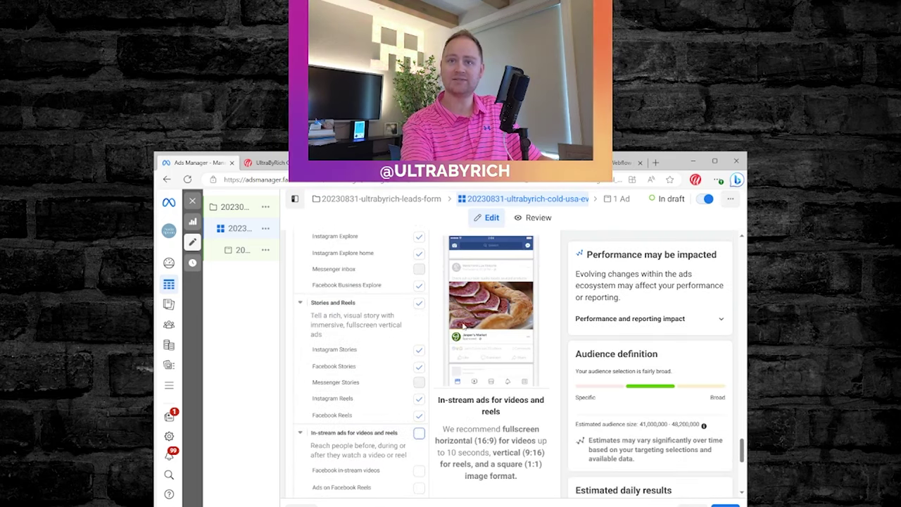
scroll(430, 308, "up", 2)
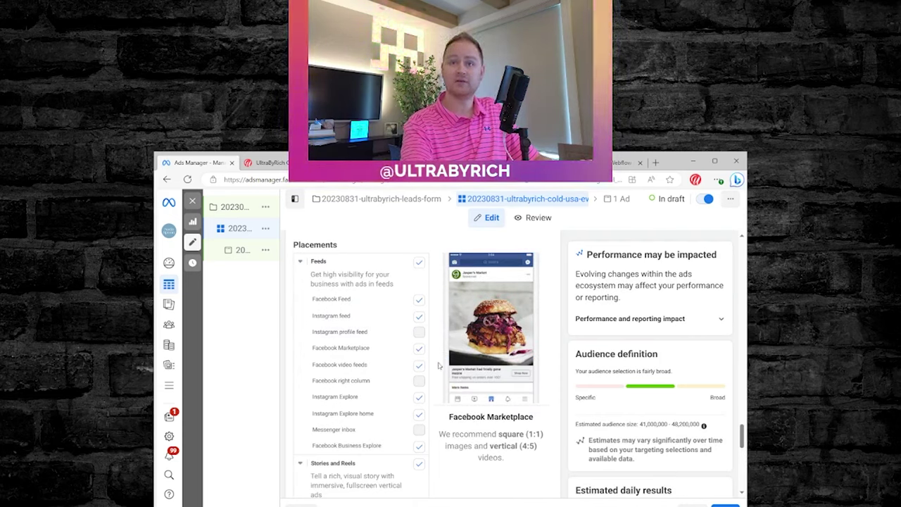
scroll(437, 366, "up", 3)
scroll(445, 367, "up", 3)
scroll(451, 366, "up", 3)
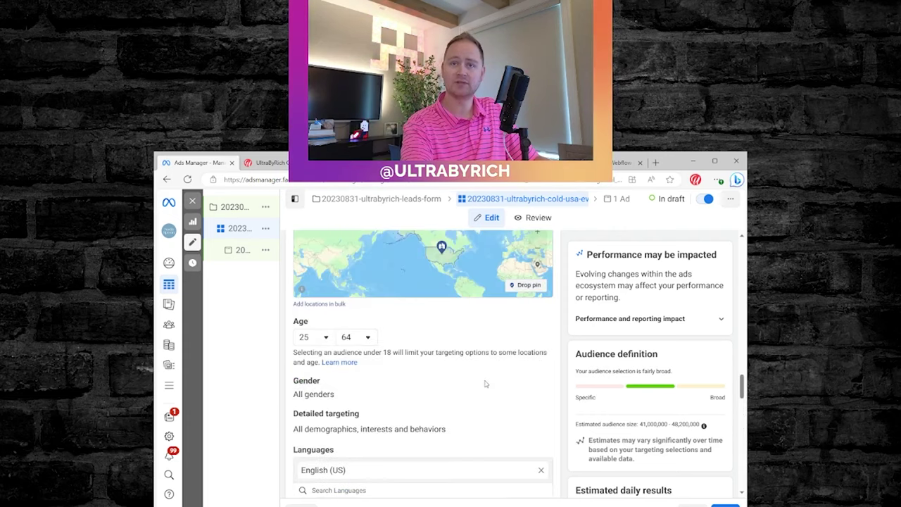
scroll(493, 388, "up", 3)
scroll(500, 392, "up", 3)
Reveal the placement device and operating system options
scroll(501, 392, "down", 3)
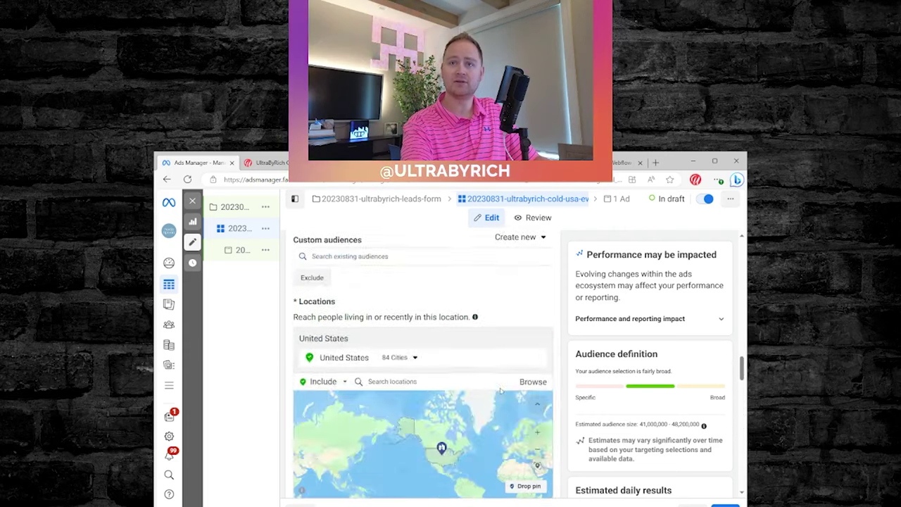
scroll(501, 392, "down", 3)
scroll(500, 392, "down", 2)
scroll(501, 392, "down", 3)
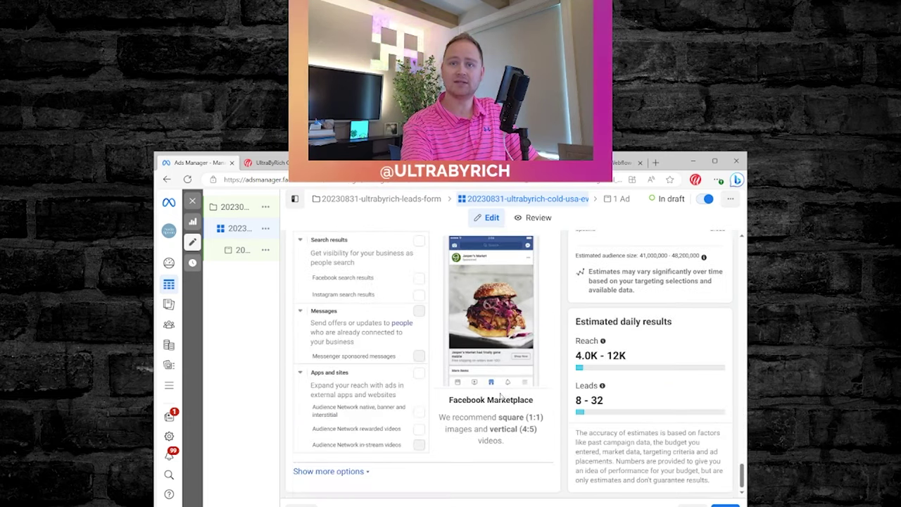
left_click(329, 471)
scroll(479, 433, "down", 3)
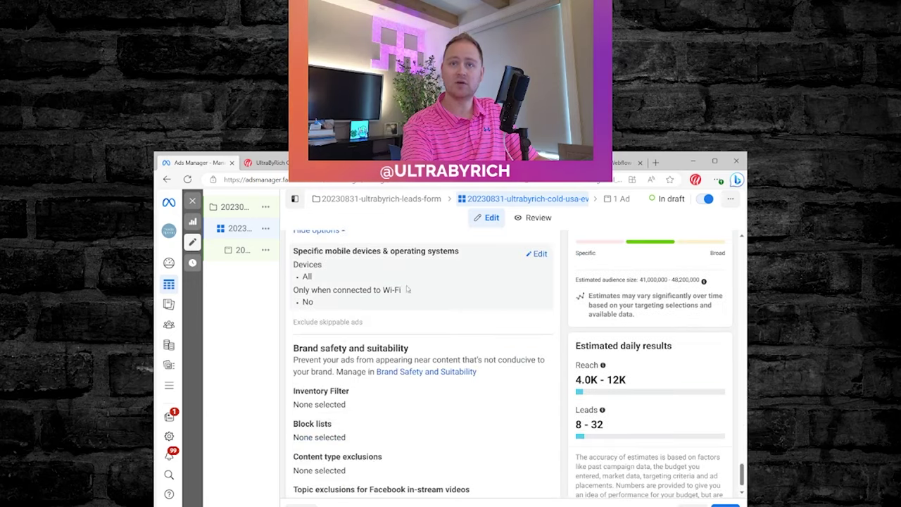
scroll(481, 366, "up", 1)
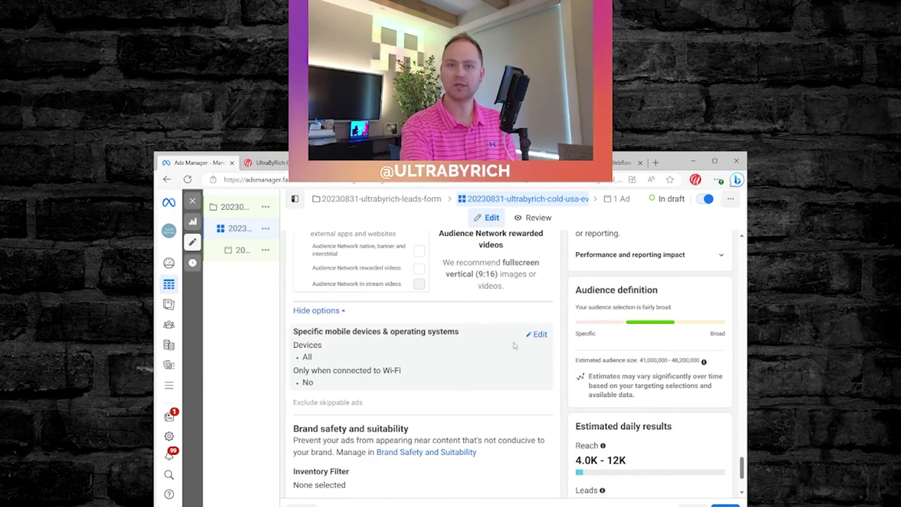
left_click(536, 335)
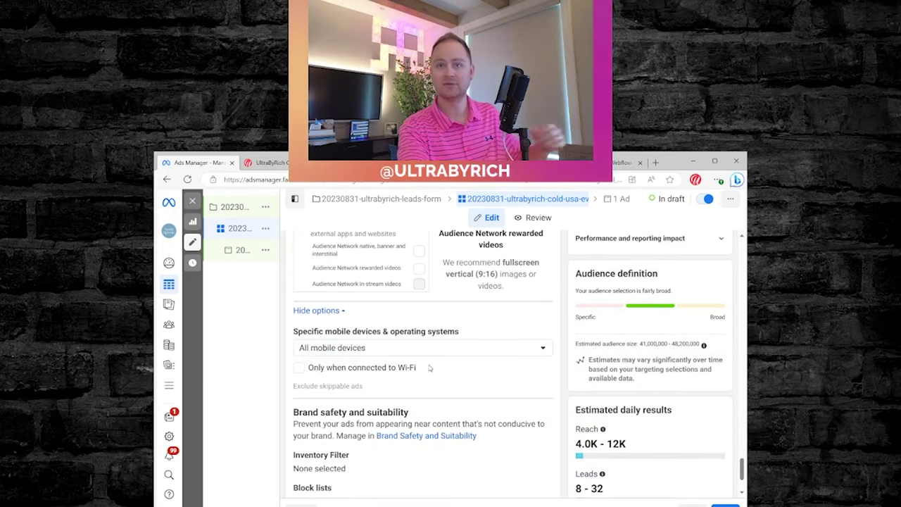
left_click(395, 349)
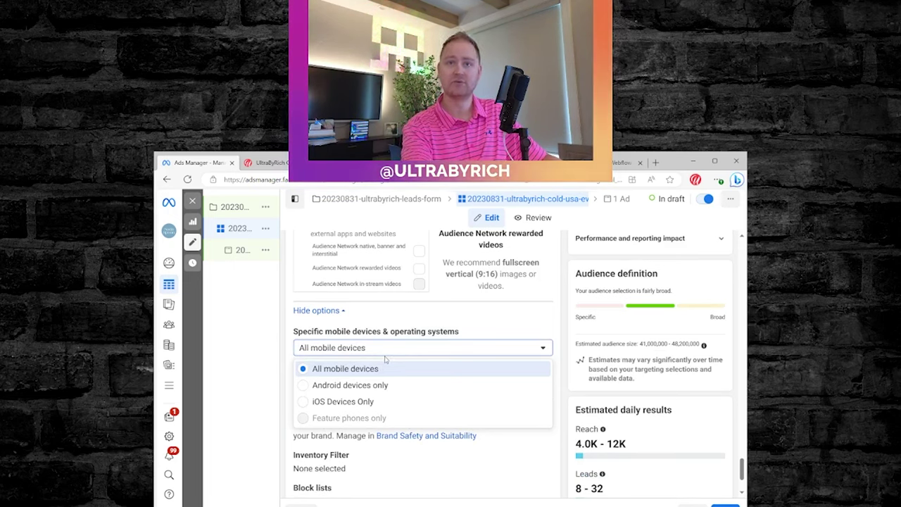
left_click(364, 405)
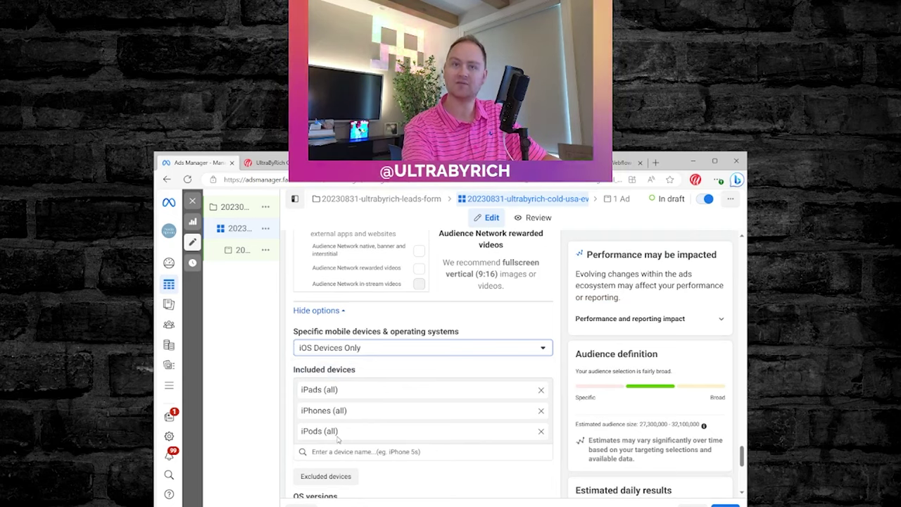
scroll(365, 423, "down", 2)
scroll(458, 423, "up", 1)
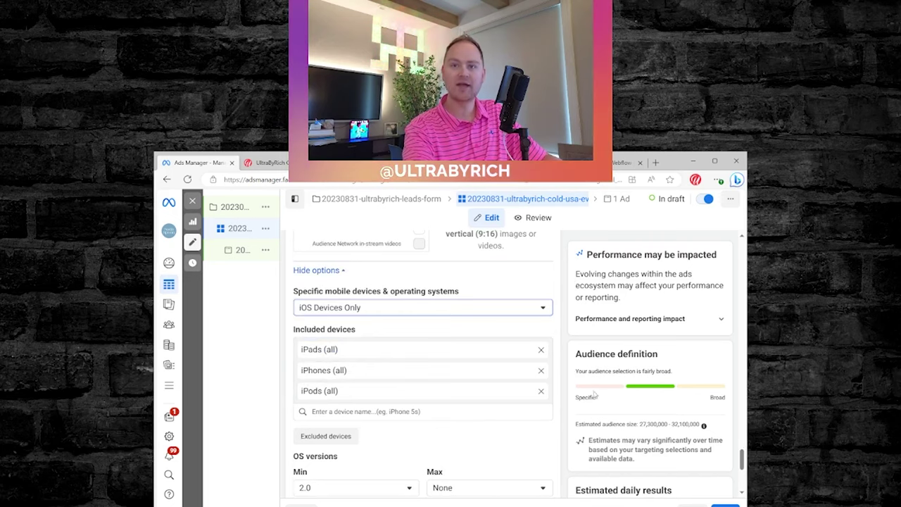
scroll(495, 425, "down", 1)
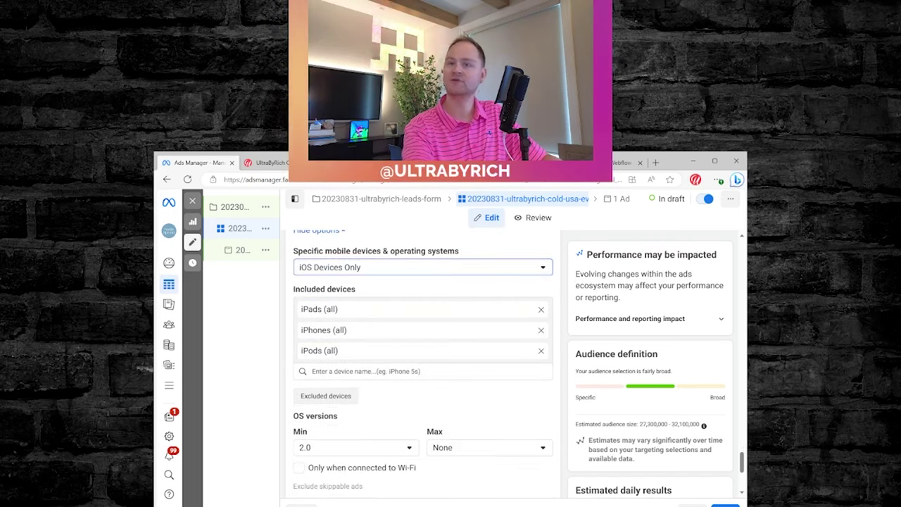
scroll(386, 471, "down", 1)
scroll(394, 458, "down", 1)
scroll(436, 423, "up", 1)
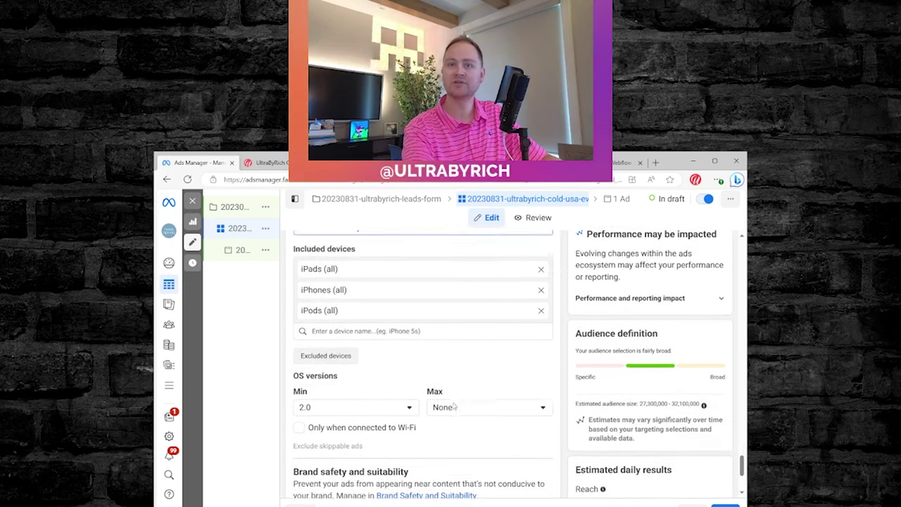
scroll(457, 398, "up", 2)
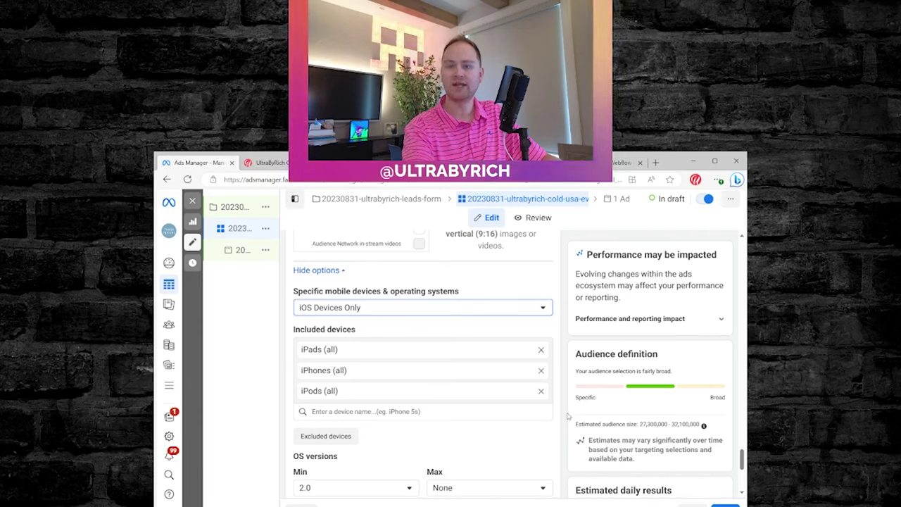
double_click(642, 423)
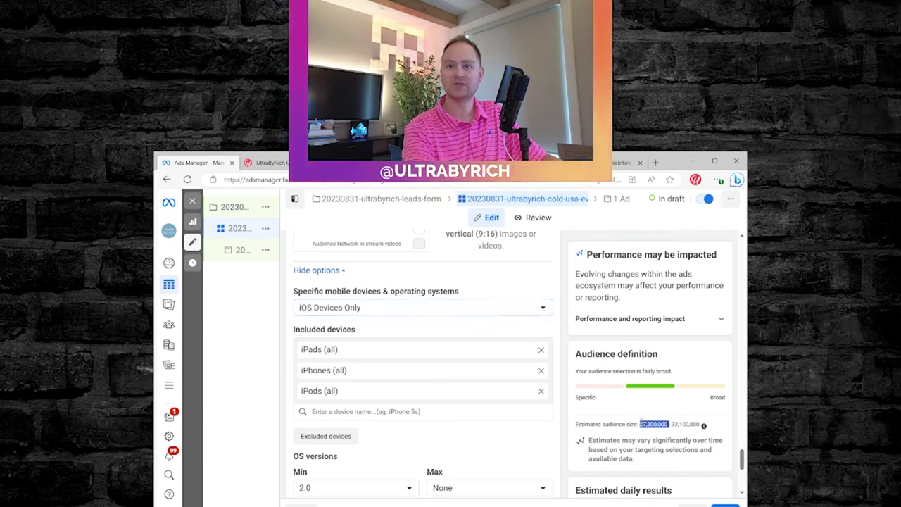
left_click(445, 436)
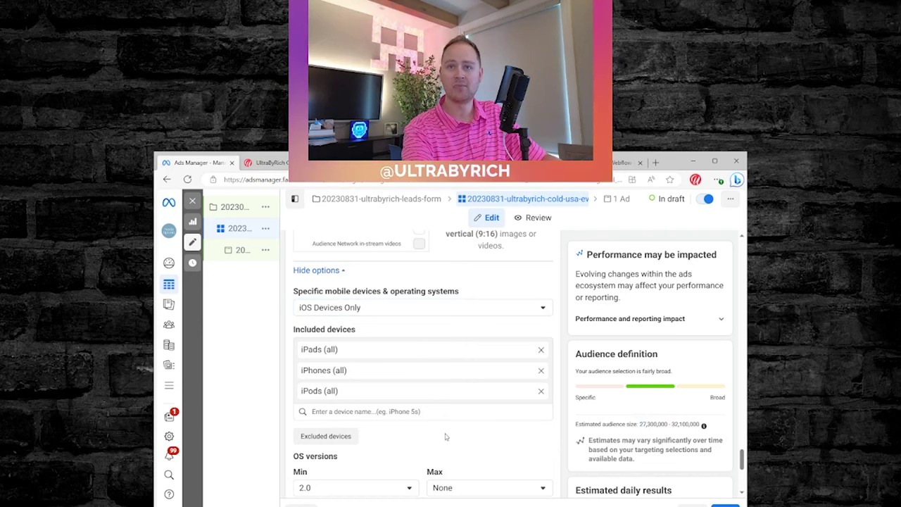
scroll(464, 374, "down", 1)
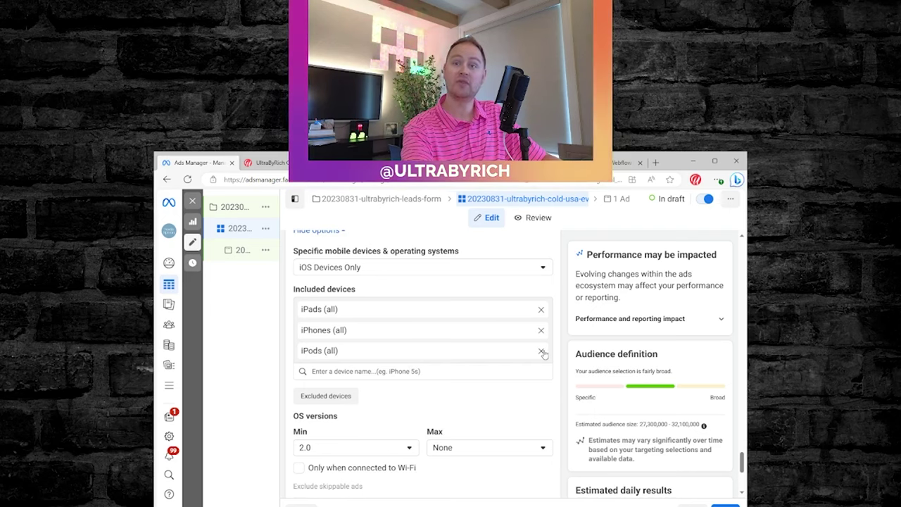
Remove iPods (all) and iPads (all), leaving iPhones (all) as the only included devices
left_click(542, 352)
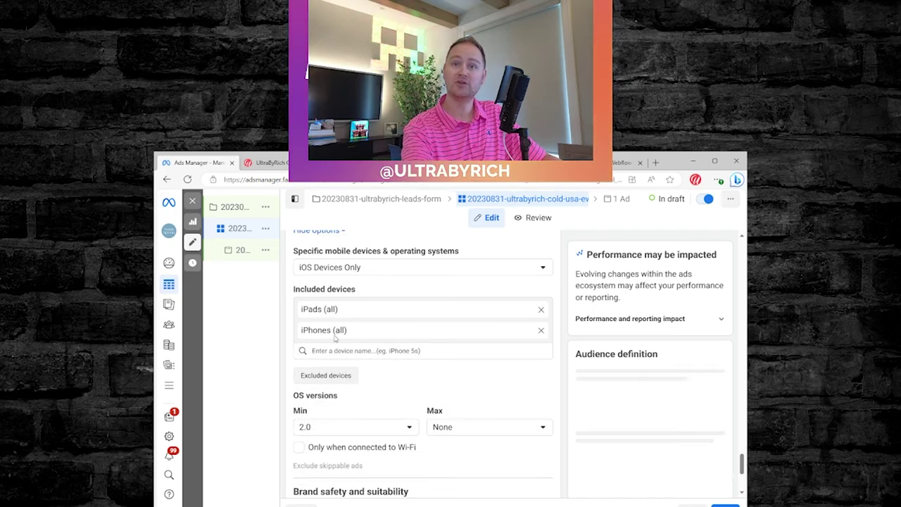
left_click(541, 311)
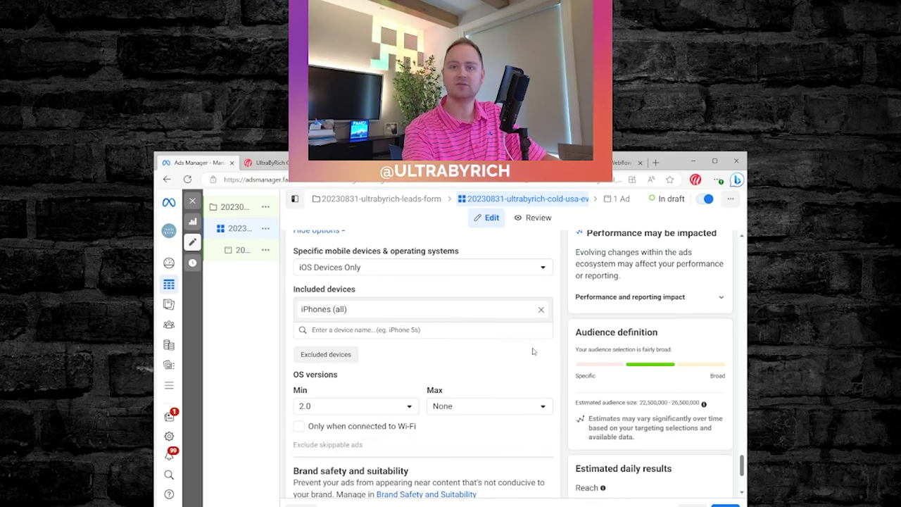
scroll(536, 349, "down", 1)
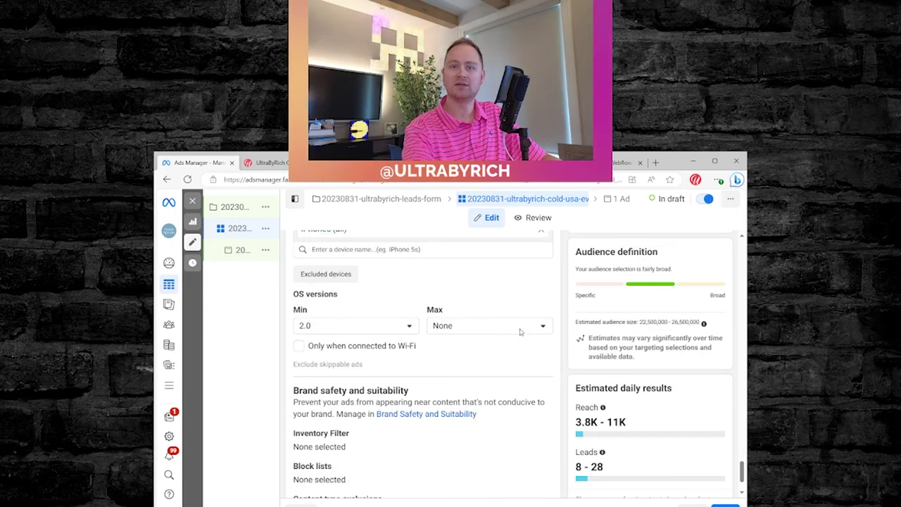
scroll(506, 339, "up", 1)
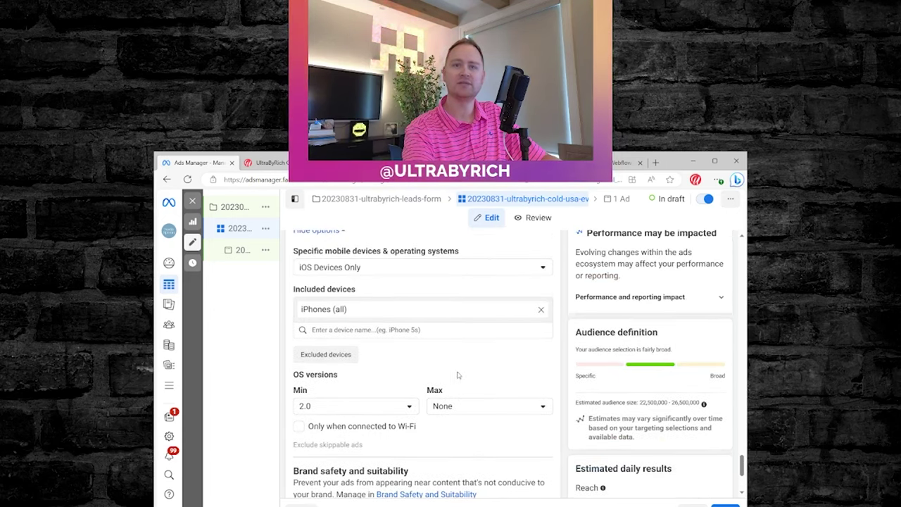
scroll(458, 366, "up", 1)
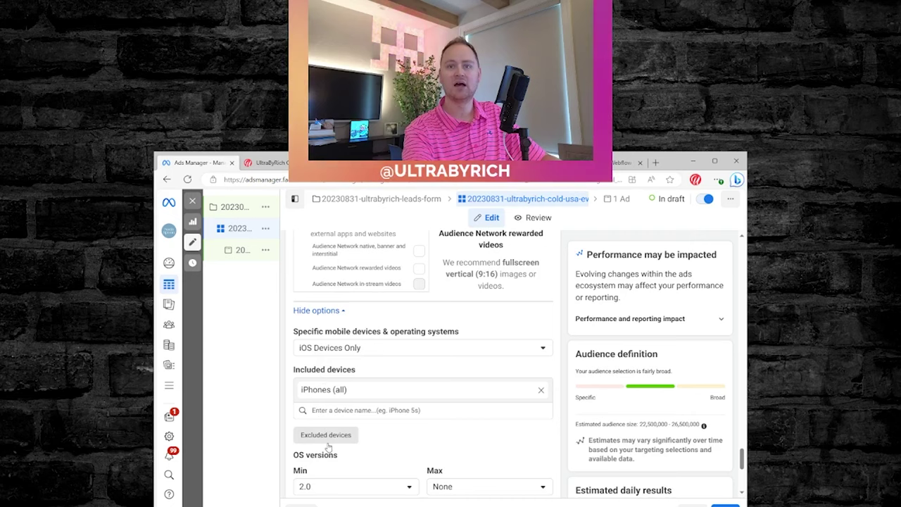
Add an Excluded devices field under the device targeting
left_click(327, 435)
scroll(355, 422, "down", 2)
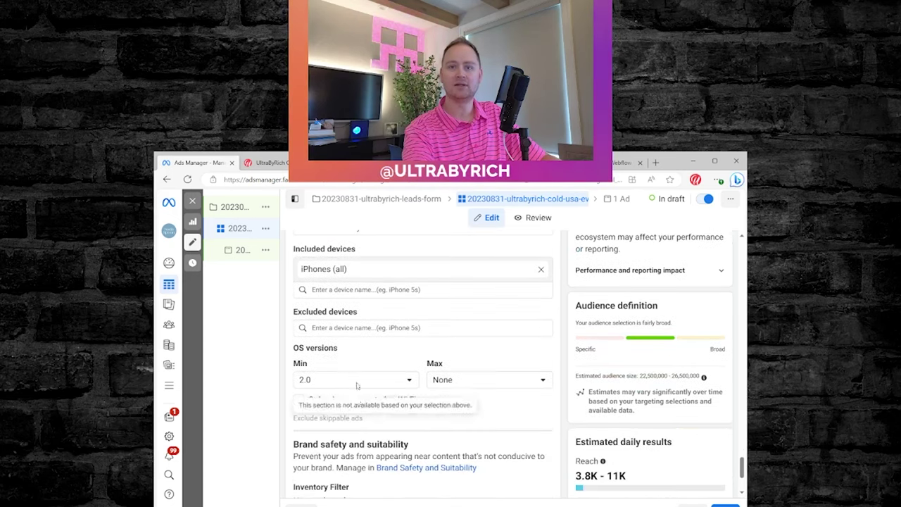
left_click(392, 289)
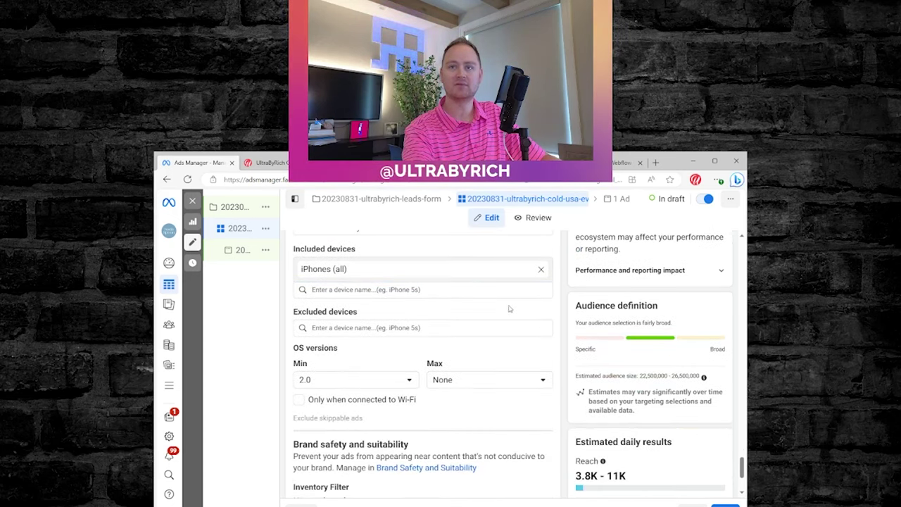
scroll(500, 305, "down", 1)
scroll(500, 306, "down", 1)
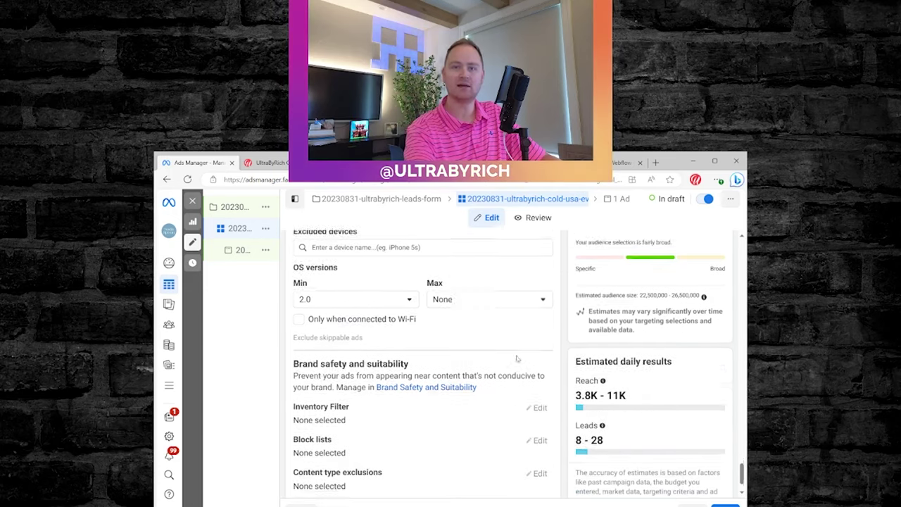
scroll(512, 343, "down", 1)
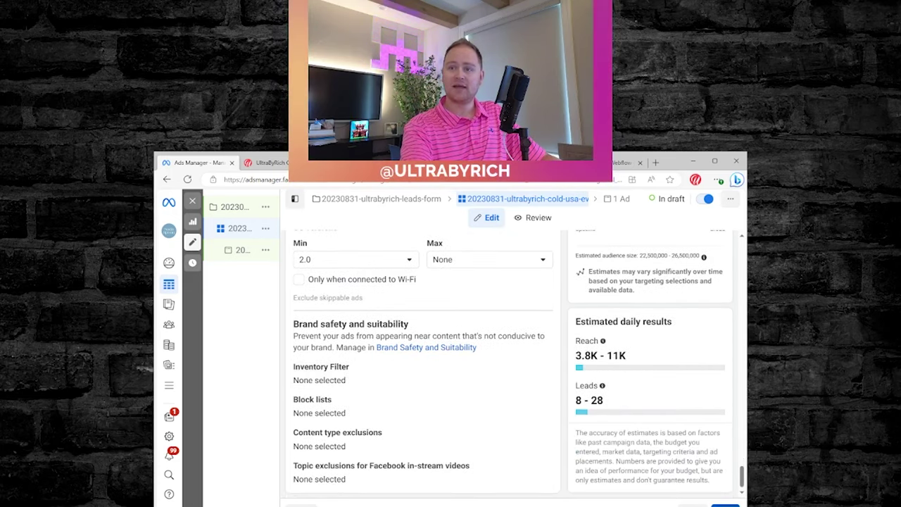
Open the ad and review its setup, car-image creative across 11 placements, and Sign up destination
left_click(724, 504)
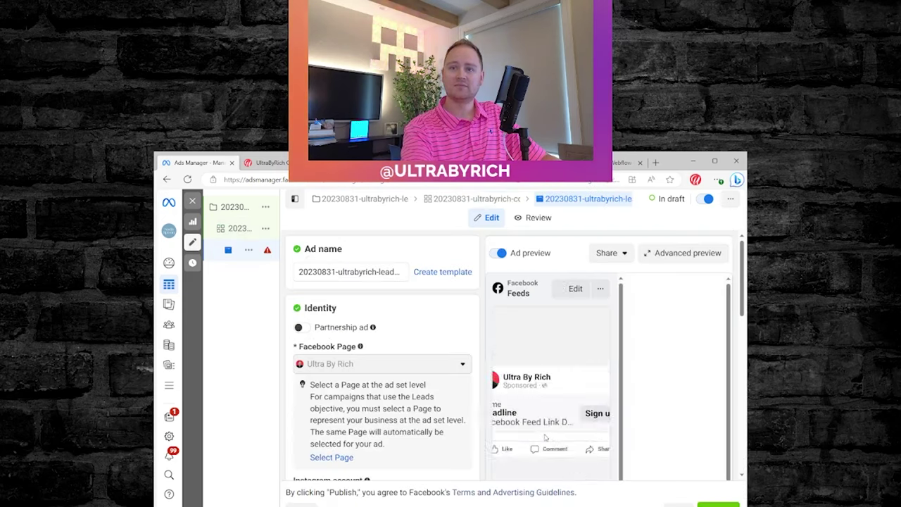
scroll(461, 381, "down", 3)
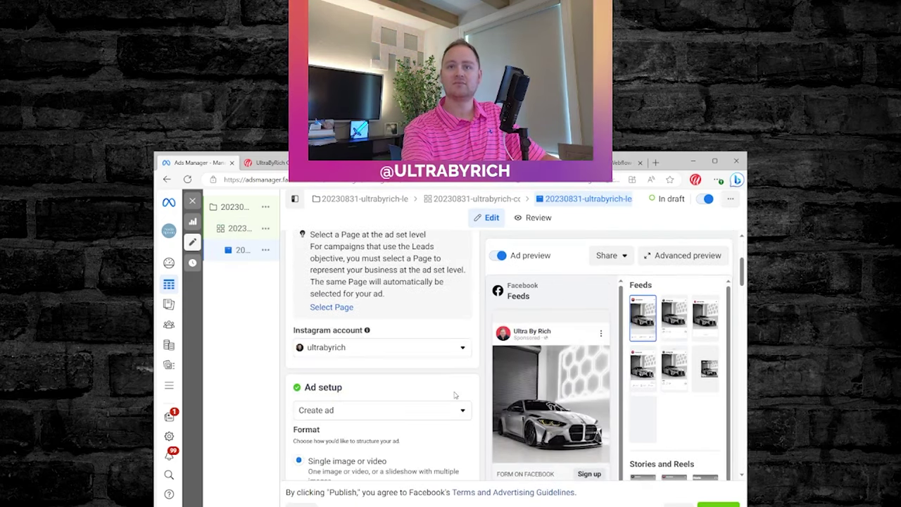
scroll(463, 381, "down", 2)
scroll(463, 381, "down", 1)
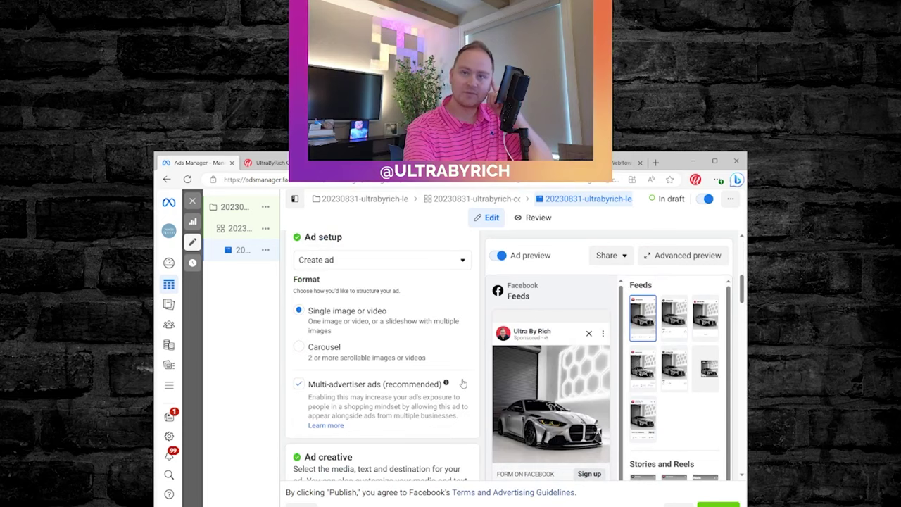
scroll(459, 373, "down", 3)
scroll(458, 367, "down", 1)
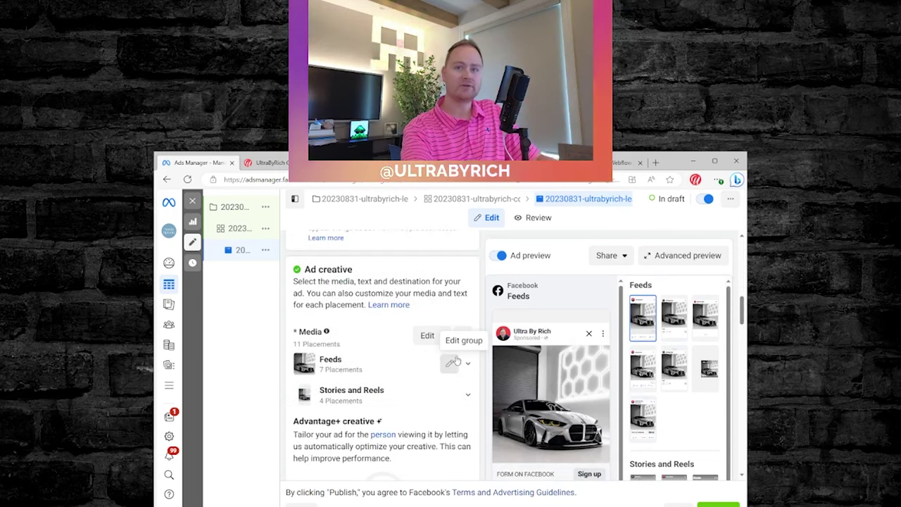
scroll(458, 368, "down", 1)
scroll(457, 368, "down", 1)
scroll(455, 369, "down", 1)
scroll(456, 369, "down", 2)
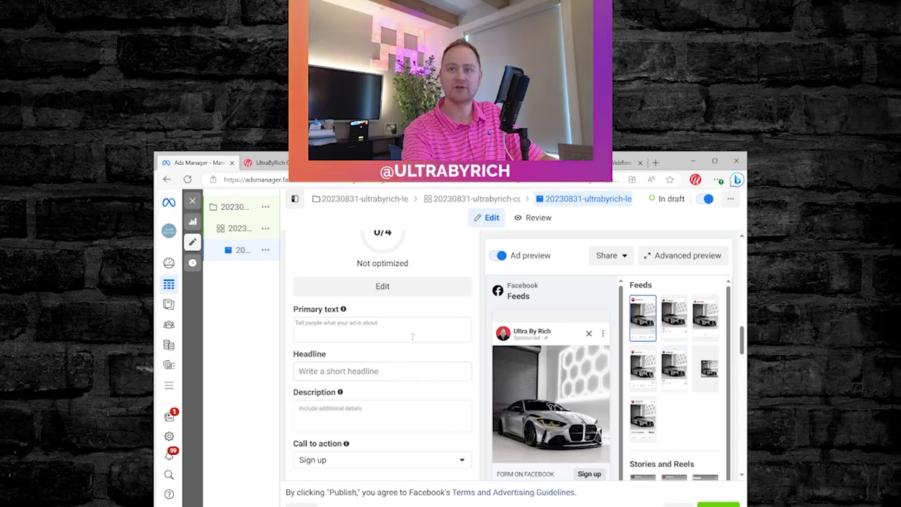
scroll(394, 342, "down", 1)
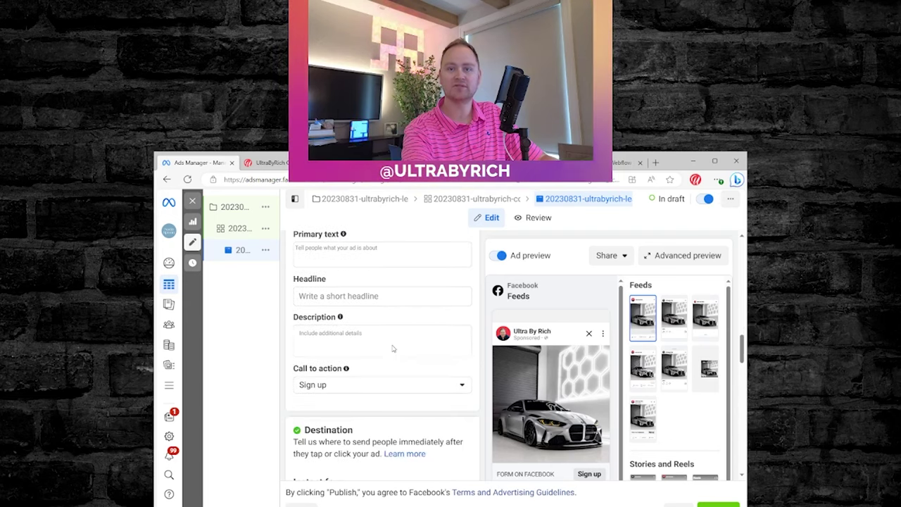
scroll(392, 345, "up", 1)
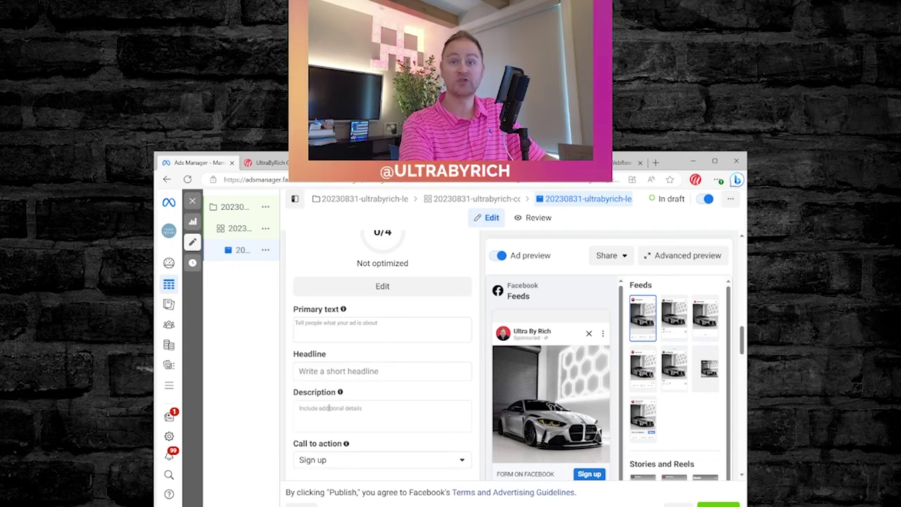
scroll(353, 405, "down", 2)
scroll(387, 367, "down", 2)
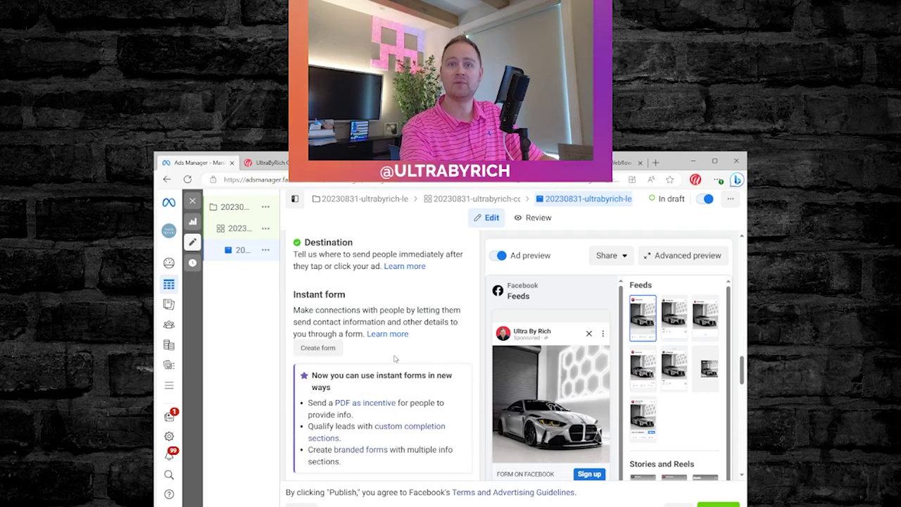
Enable Website Events tracking with the ultrabyrich.com dataset
scroll(383, 343, "down", 1)
scroll(383, 343, "down", 1)
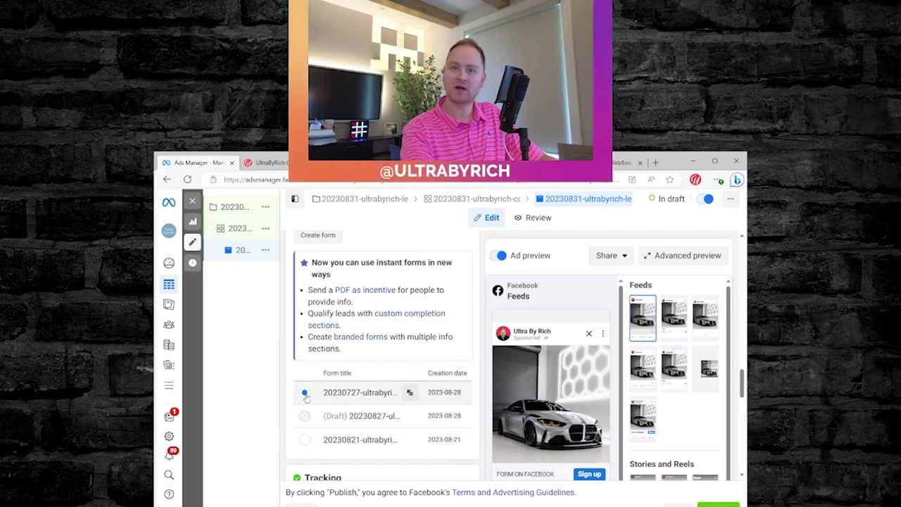
scroll(310, 395, "down", 3)
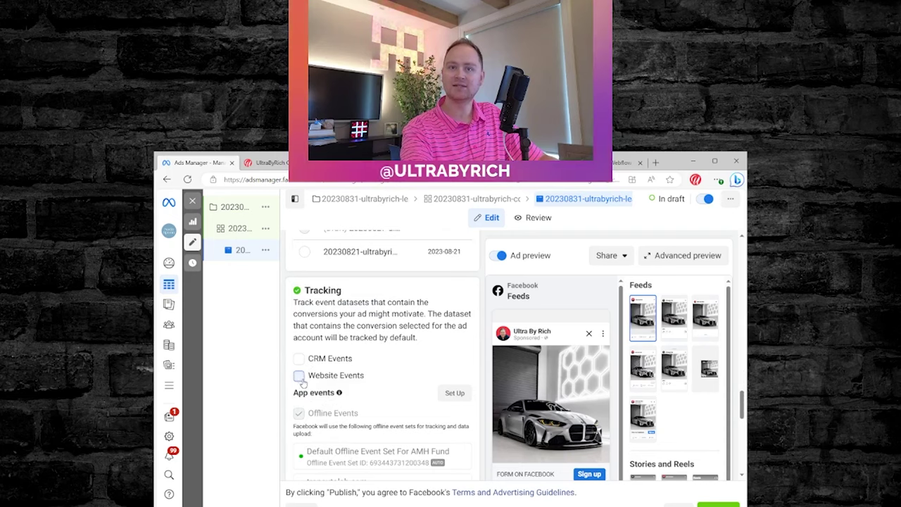
left_click(299, 376)
left_click(381, 396)
scroll(380, 457, "down", 3)
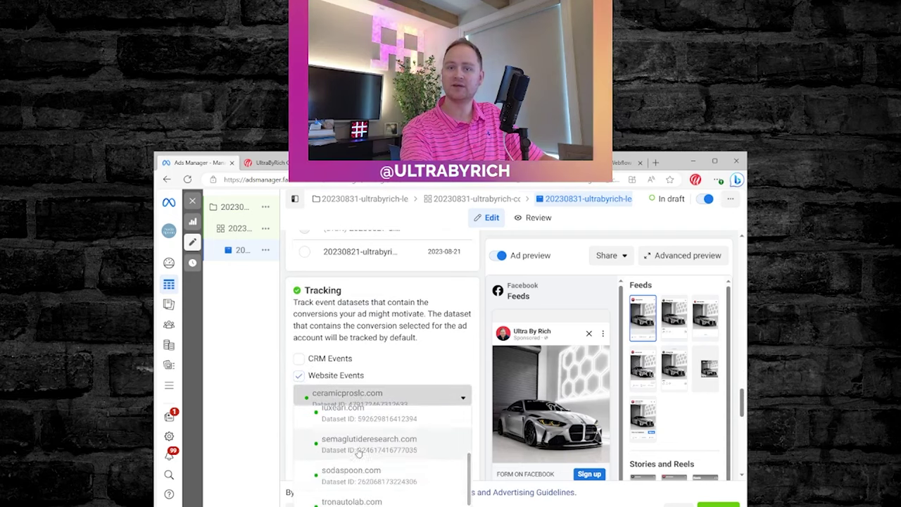
left_click(345, 490)
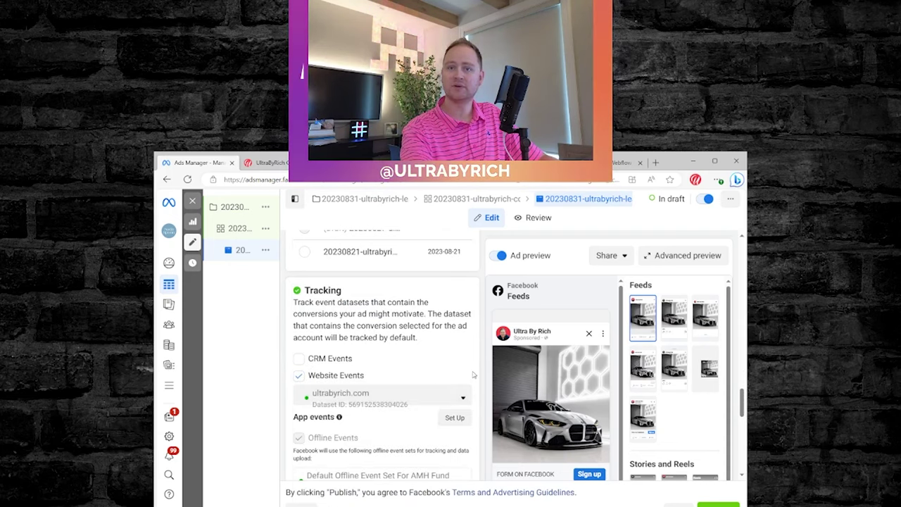
scroll(471, 367, "down", 3)
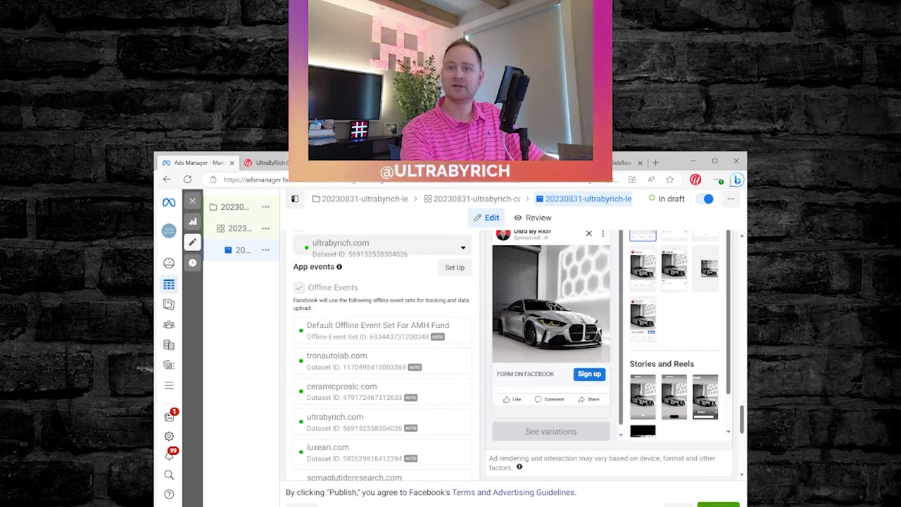